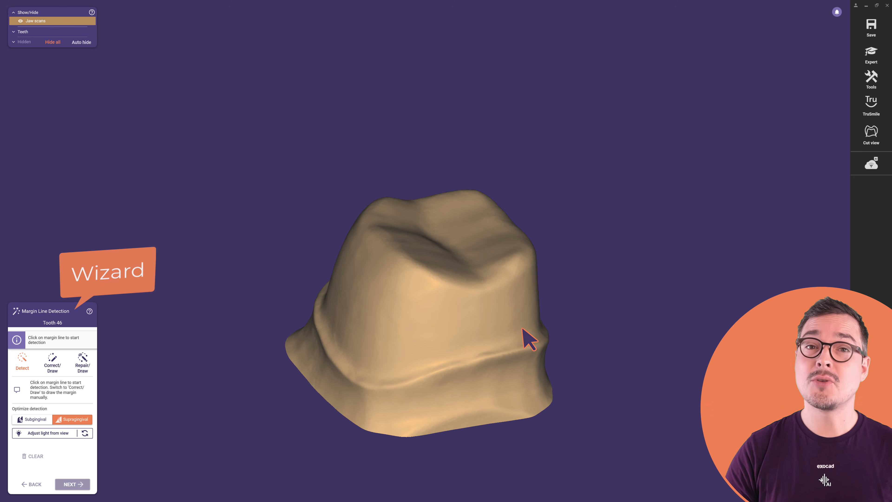
- Detect the margin line of tooth 46 by picking a point on it, and accept the default crown bottoms
left_click(492, 356)
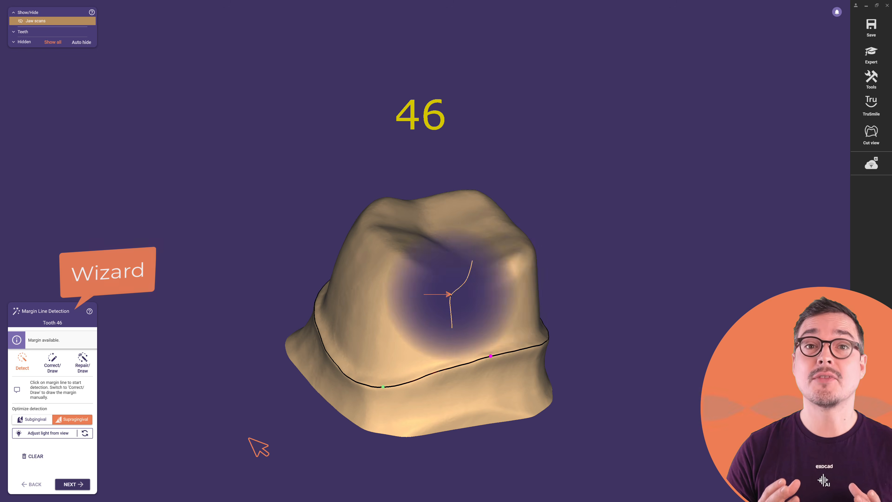
left_click(85, 484)
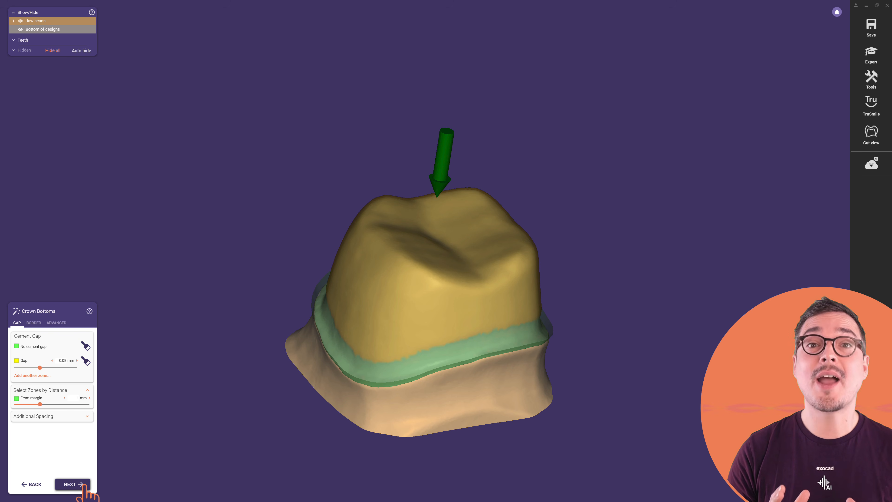
left_click(84, 484)
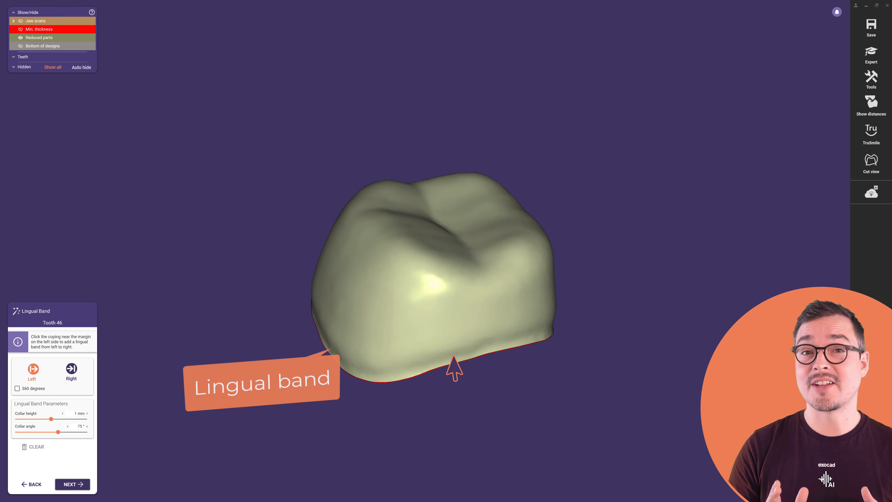
- Add a lingual band along the coping margin from the left side, and advance past free-forming
left_click(456, 364)
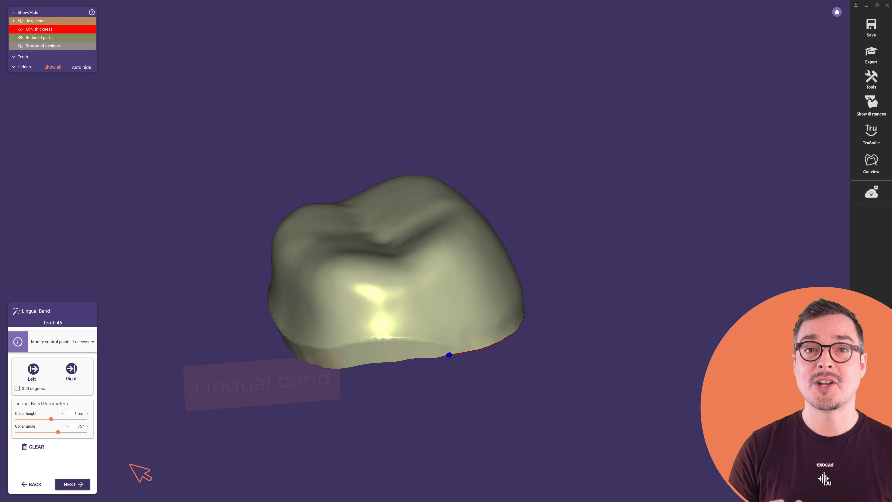
left_click(84, 485)
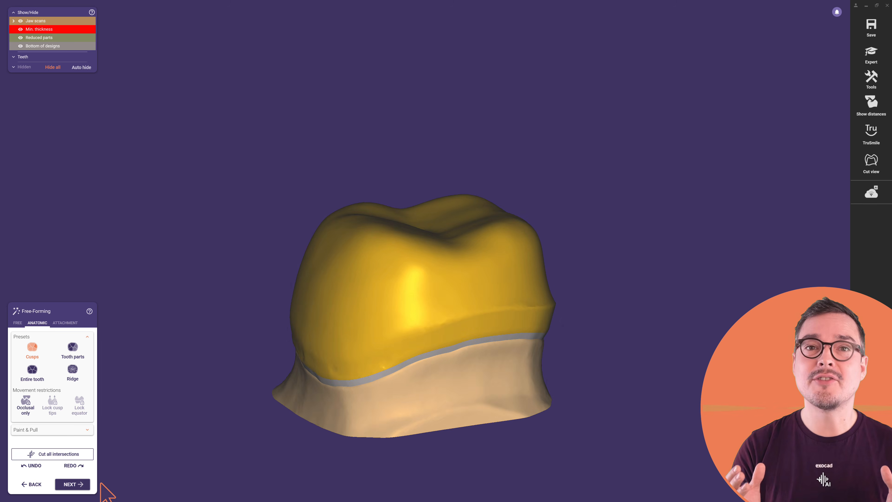
left_click(87, 488)
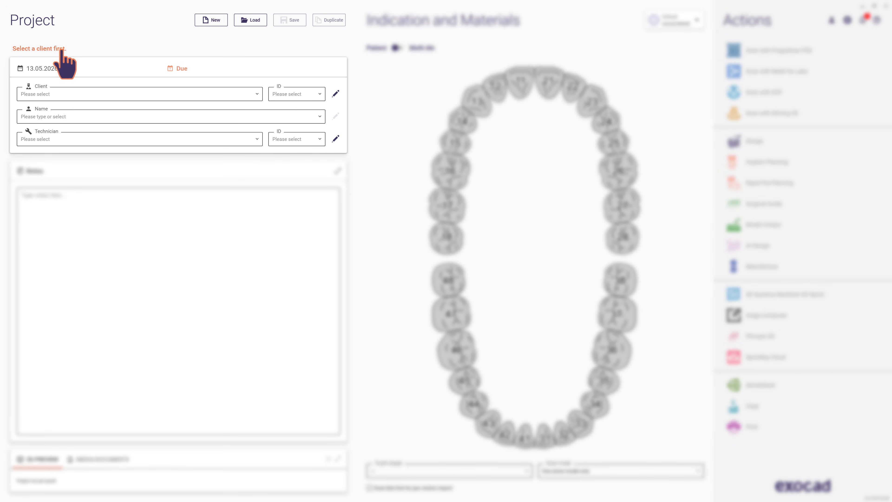
- Fill in the new project's client dentist, patient name and technician
left_click(61, 92)
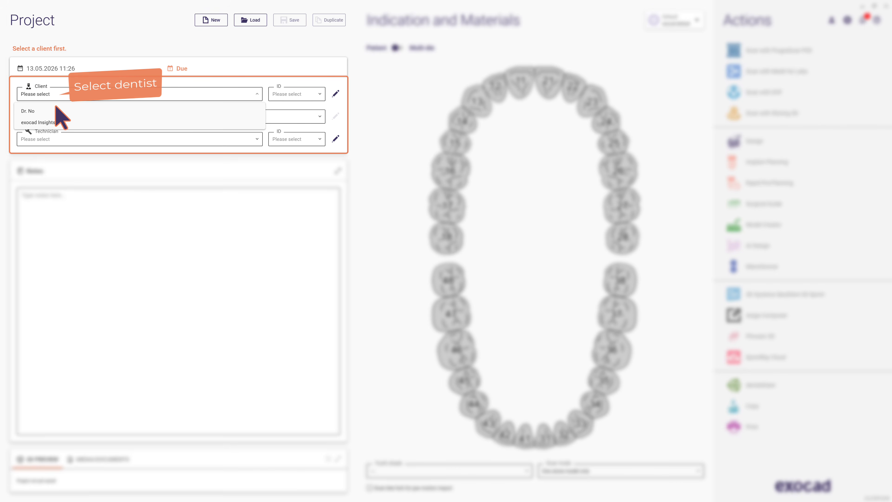
left_click(55, 110)
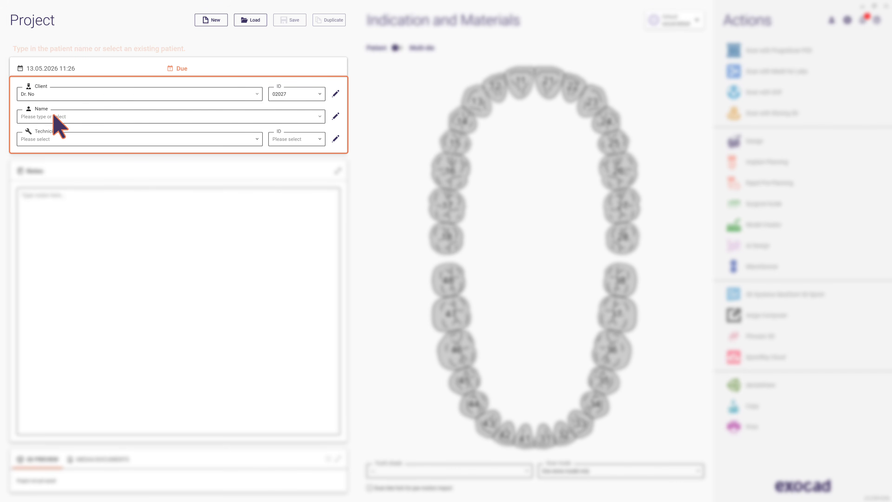
type("John, Doe")
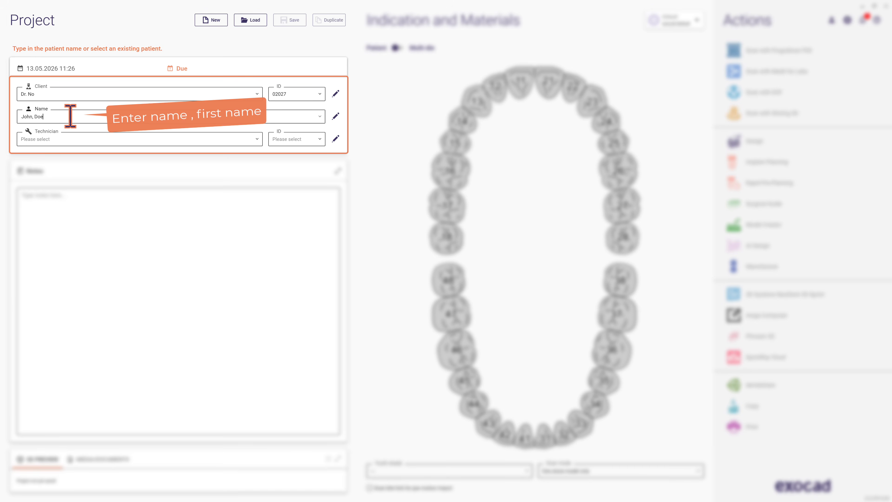
key("Return")
left_click(64, 139)
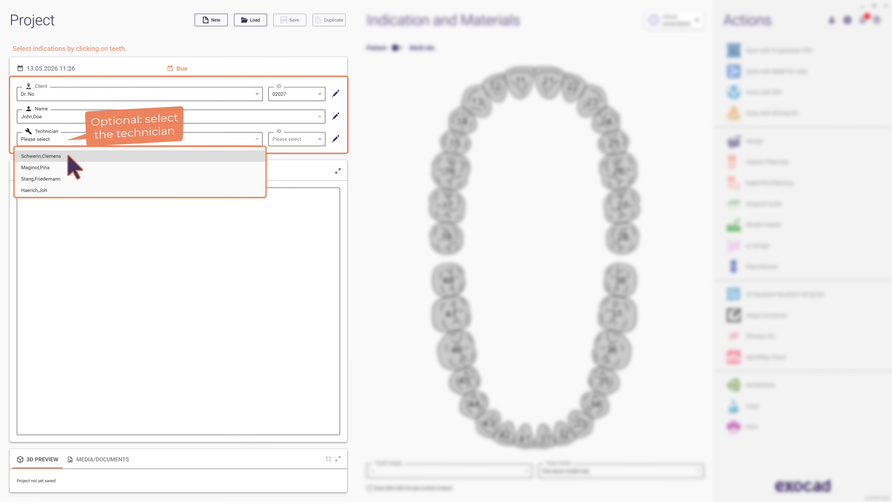
left_click(69, 156)
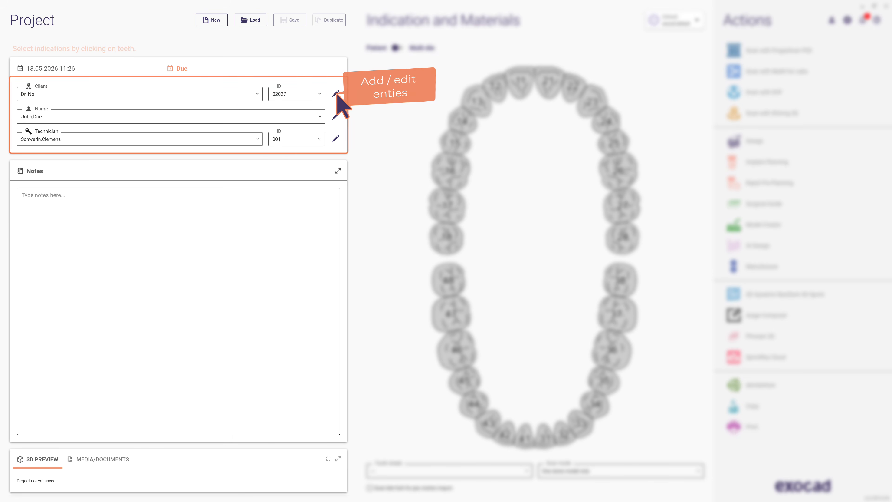
- Enter the project note "Type in here your note"
left_click(115, 199)
type("Ty")
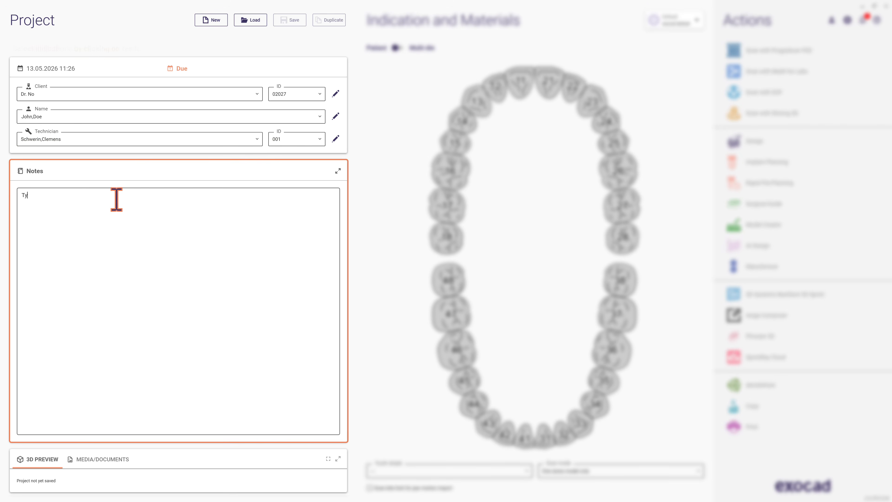
type("pe in here your note")
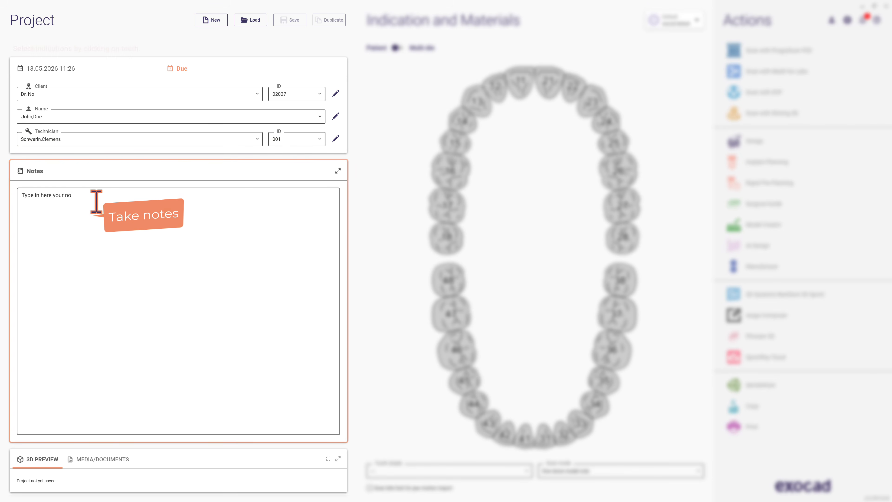
key("Return")
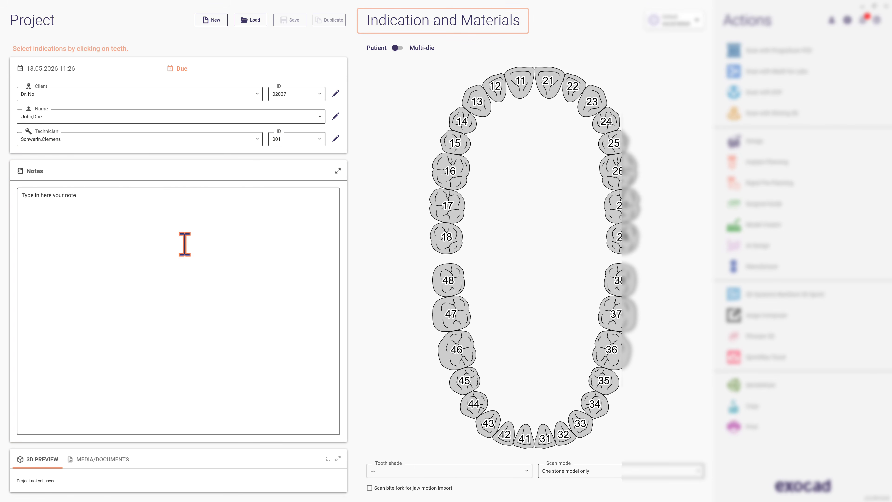
- Set tooth 16 to an offset coping made of Zirconia
left_click(452, 180)
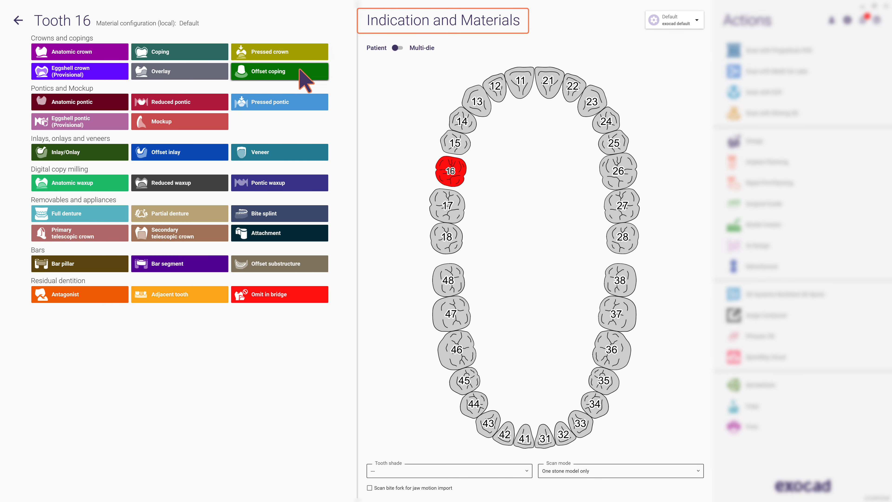
left_click(306, 81)
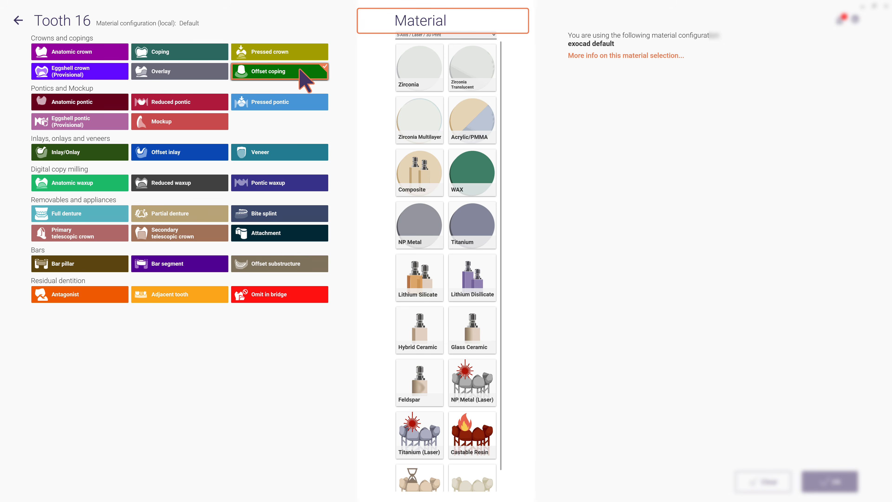
left_click(432, 76)
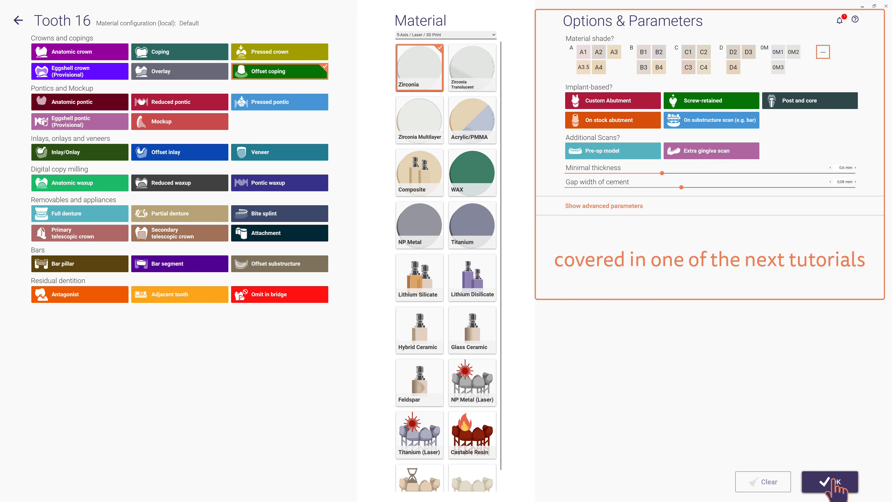
left_click(833, 477)
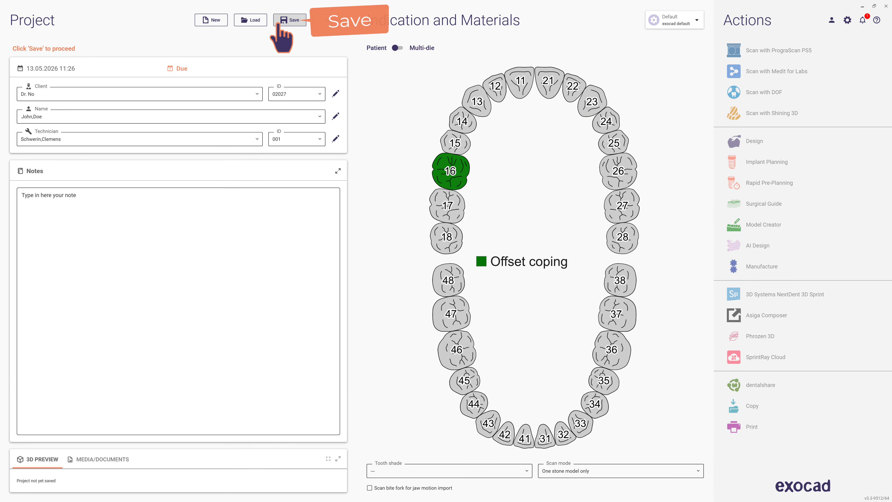
- Save the project and try to start Design, cancelling the jaw scan loading dialog
left_click(279, 24)
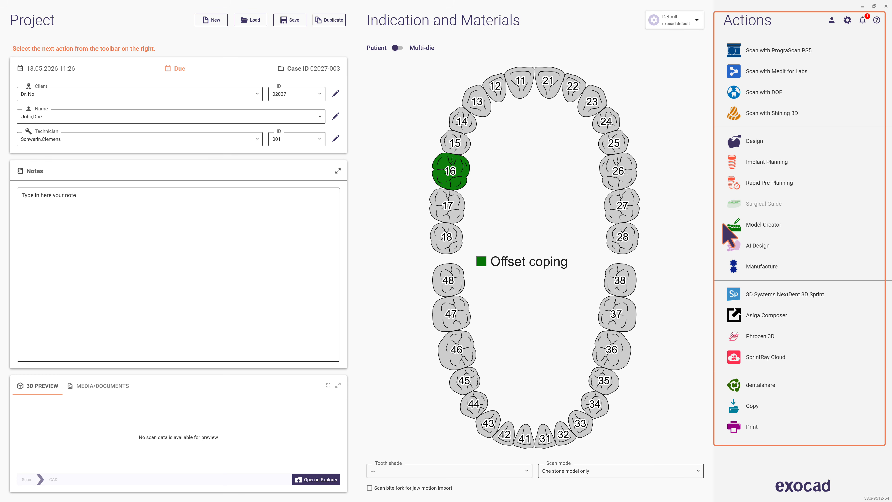
left_click(730, 142)
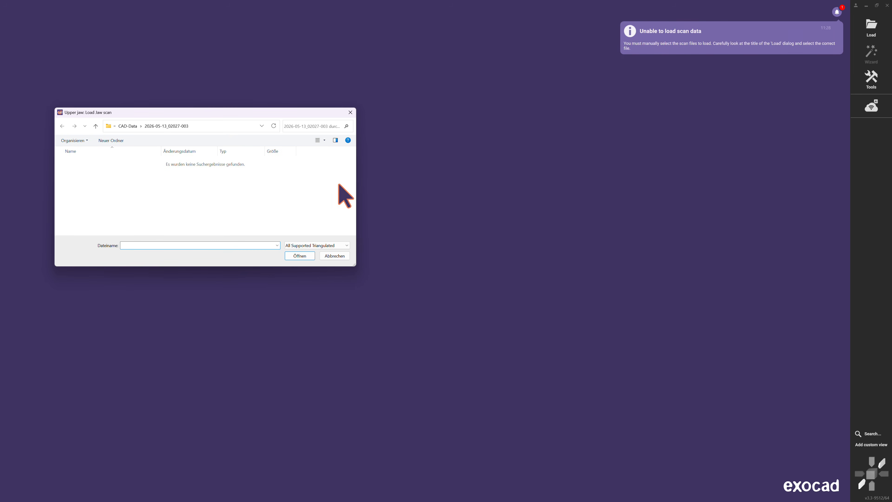
left_click(337, 256)
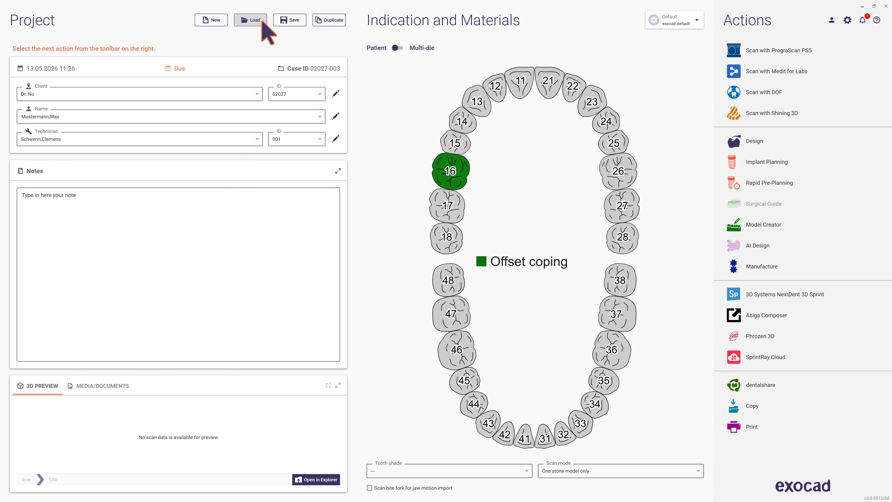
- Open the project database and search it for "jo", clearing the search field
left_click(262, 22)
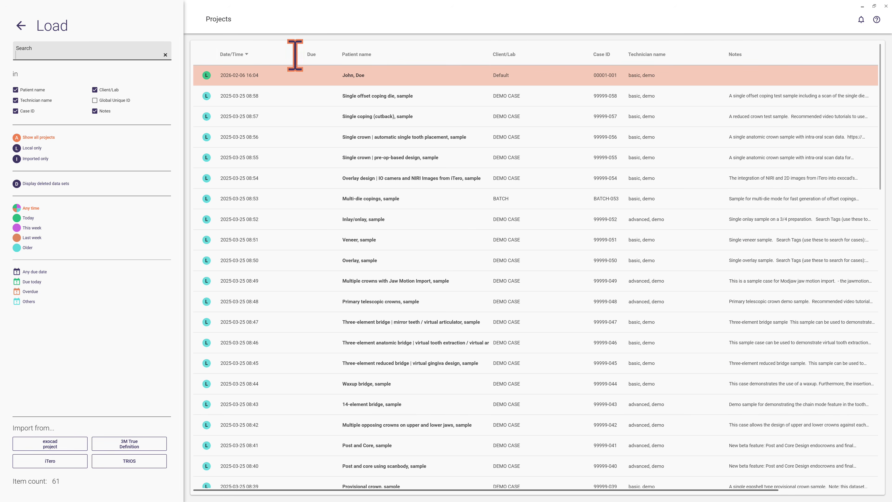
left_click(140, 49)
type("jo")
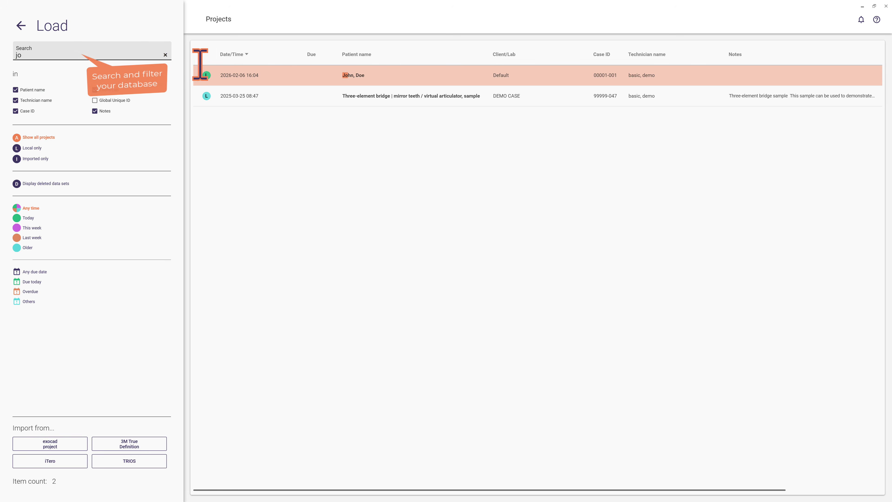
left_click(166, 55)
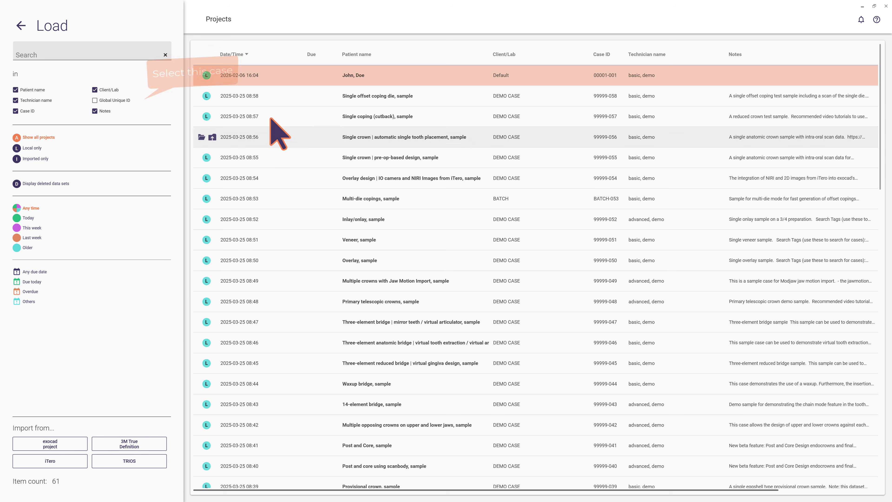
- Load the "Single offset coping die, sample" project and start Design
left_click(283, 103)
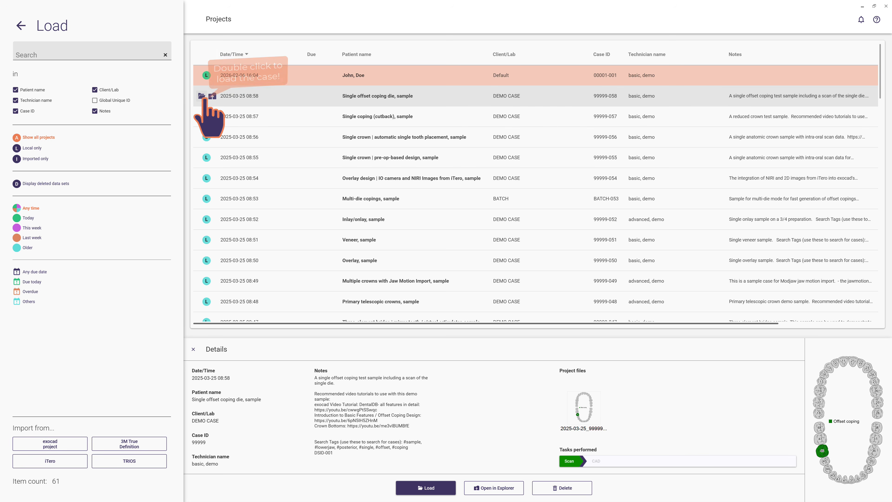
double_click(288, 96)
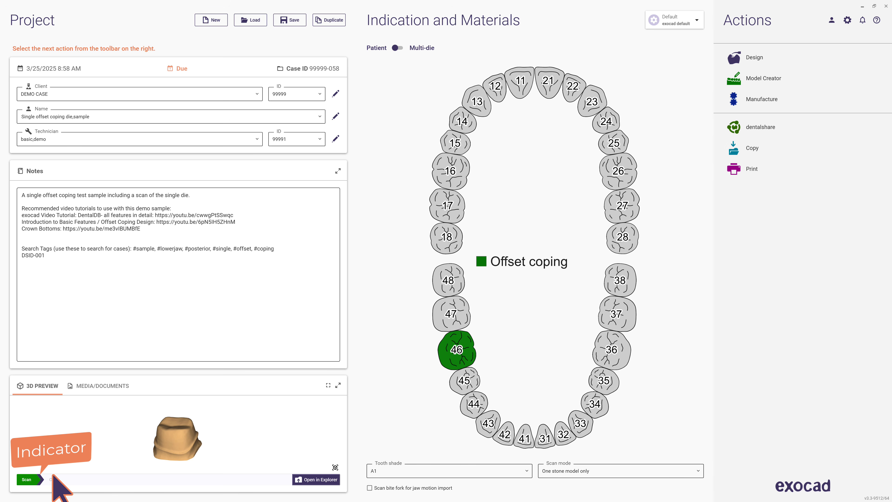
left_click(803, 58)
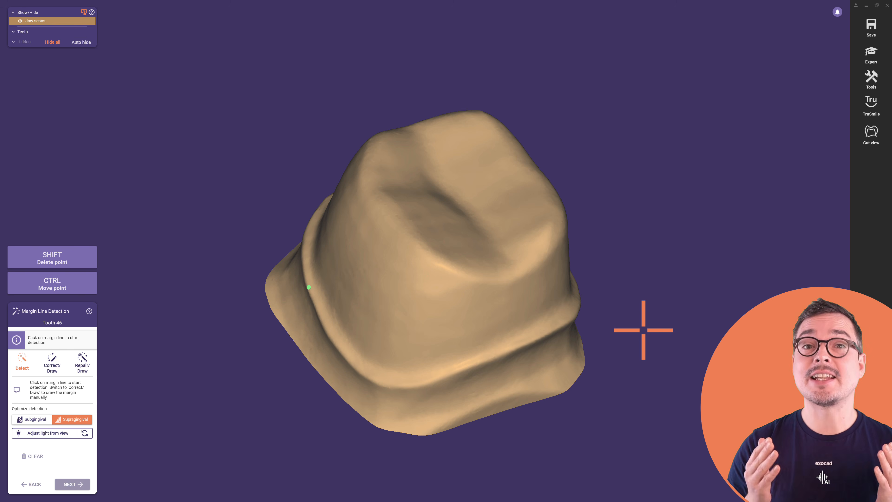
- Examine the die of tooth 46 from different angles, zoom levels and rotation centres
right_click_drag(444, 251, 504, 252)
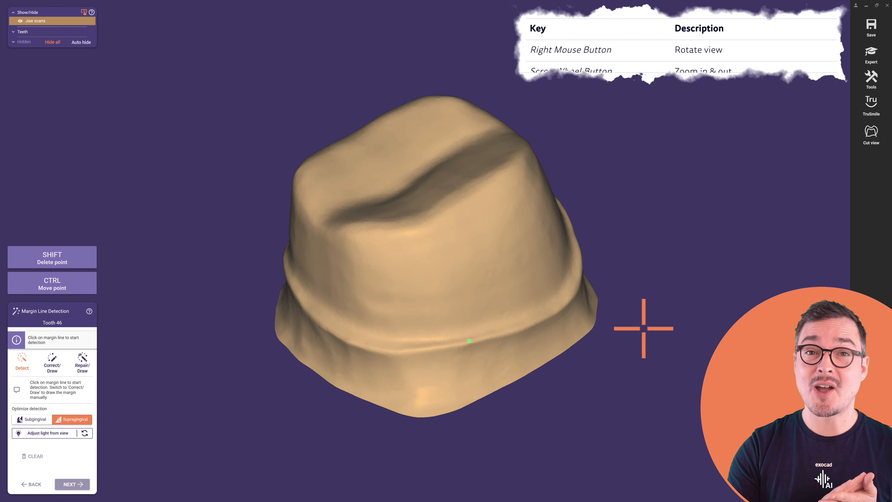
scroll(574, 318, "up", 2)
scroll(572, 314, "down", 5)
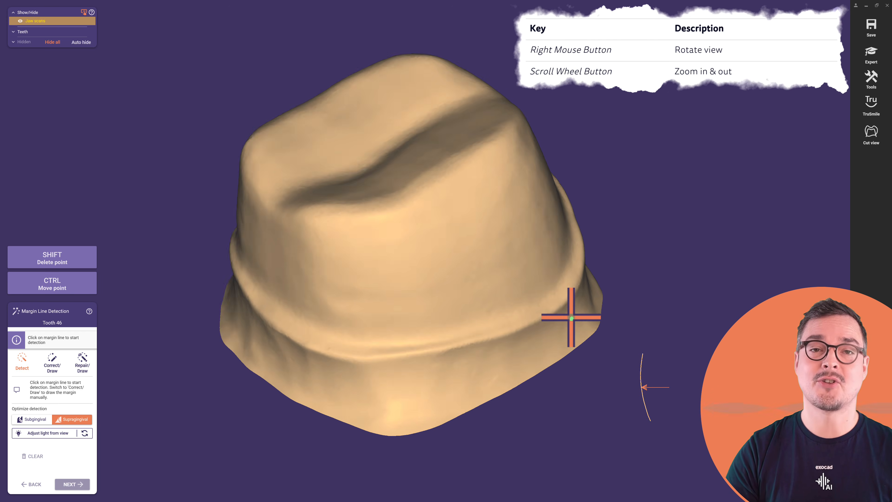
scroll(571, 317, "up", 4)
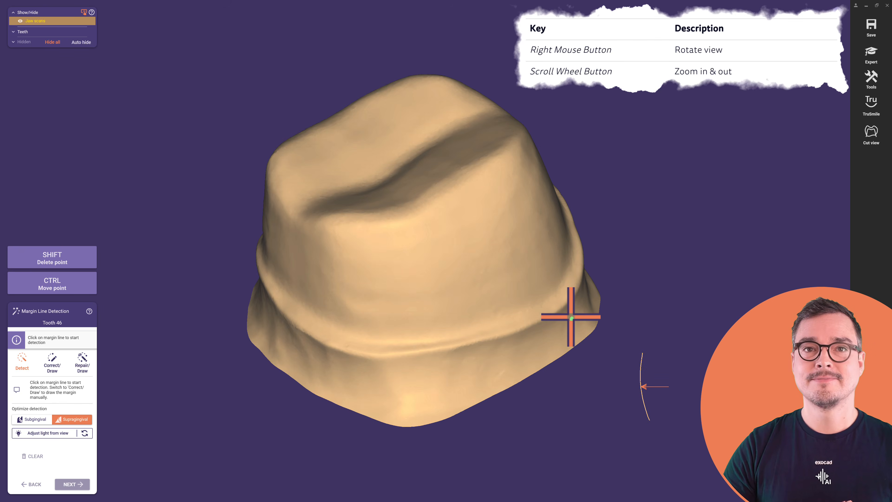
scroll(572, 317, "down", 1)
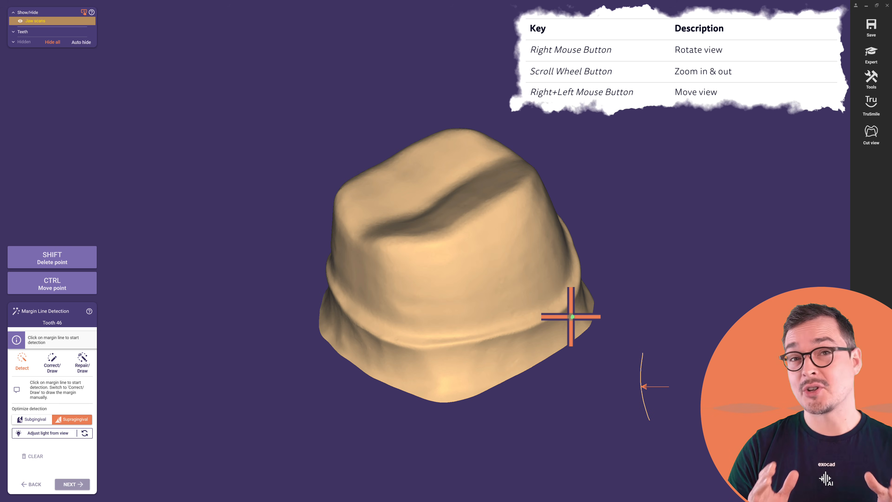
mouse_move(568, 323)
right_mouse_down()
mouse_move(455, 323)
mouse_move(676, 321)
mouse_move(592, 323)
mouse_move(560, 307)
mouse_move(558, 181)
mouse_move(560, 338)
right_mouse_up()
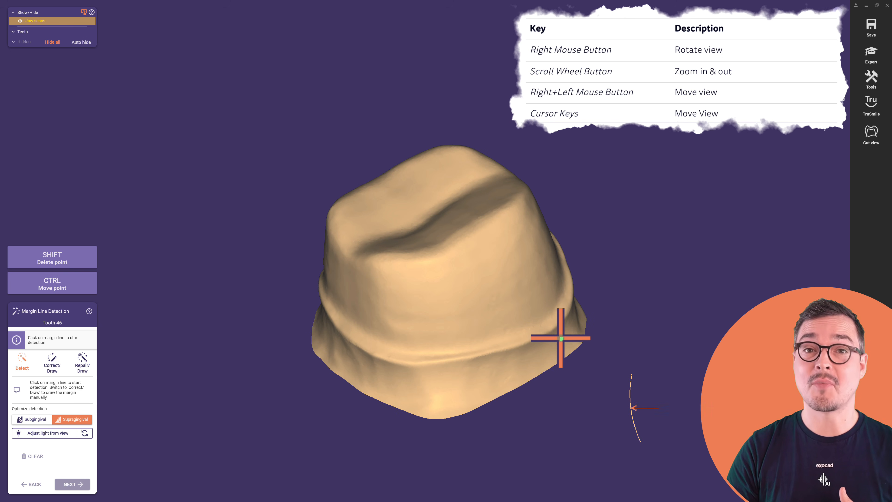
middle_click(474, 285)
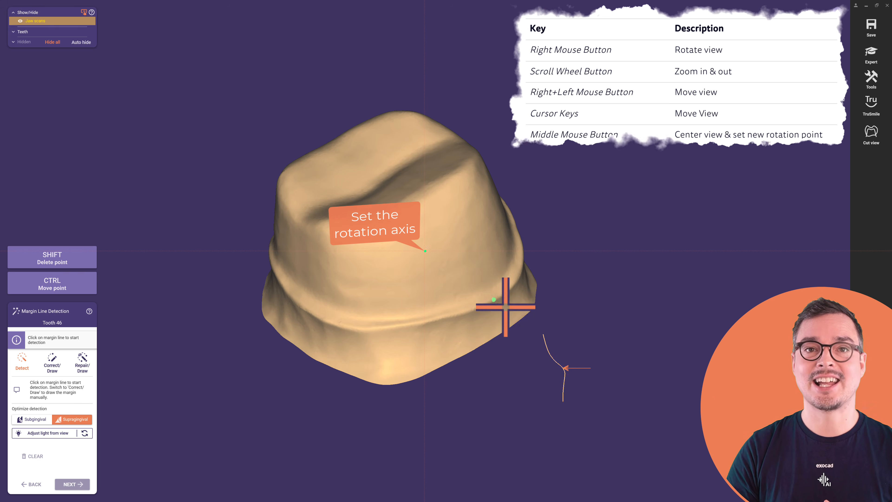
right_click_drag(505, 307, 557, 335)
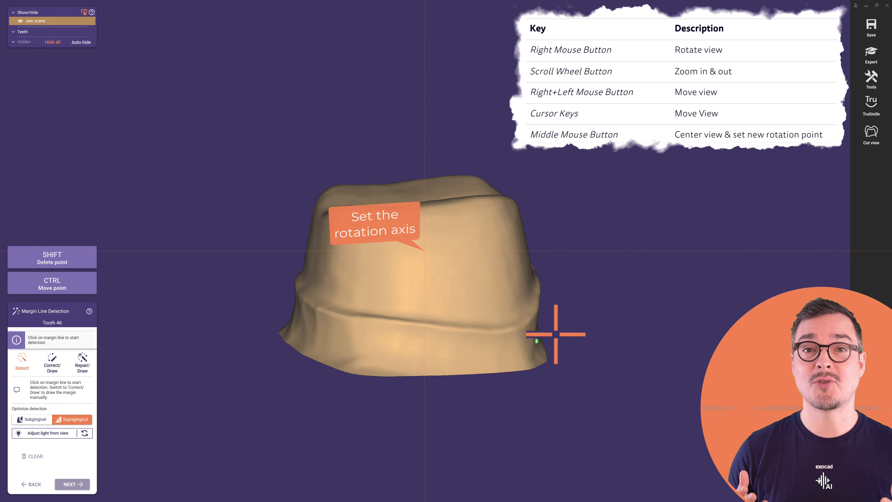
- Open the help page for Margin Line Detection
left_click(89, 311)
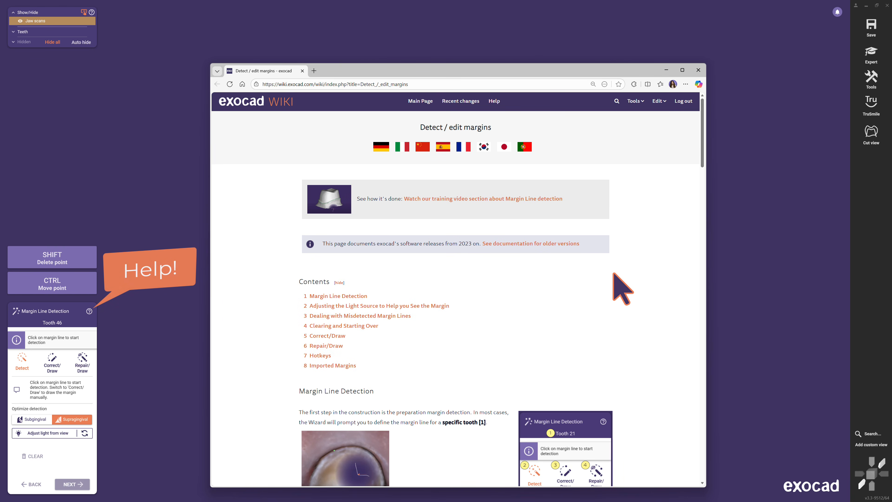
- Scroll through the Margin Line Detection help page to read about detection, corrections and hotkeys
scroll(622, 288, "down", 5)
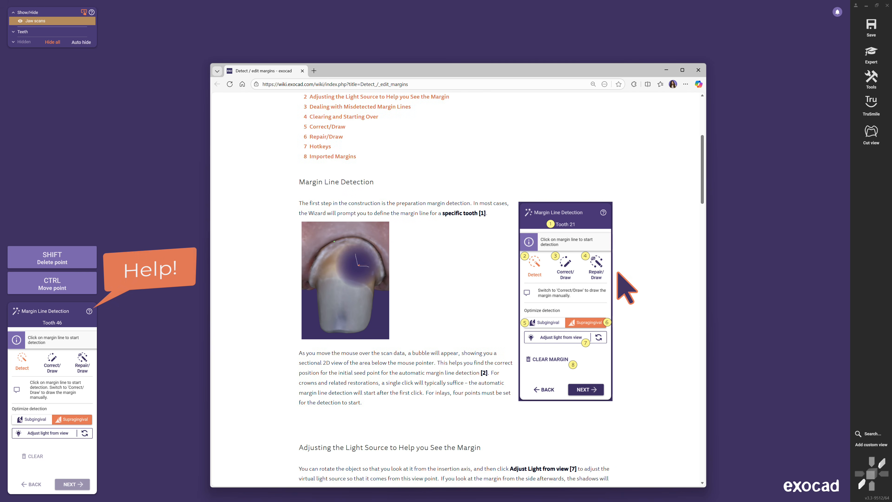
scroll(618, 274, "down", 1)
scroll(618, 274, "down", 8)
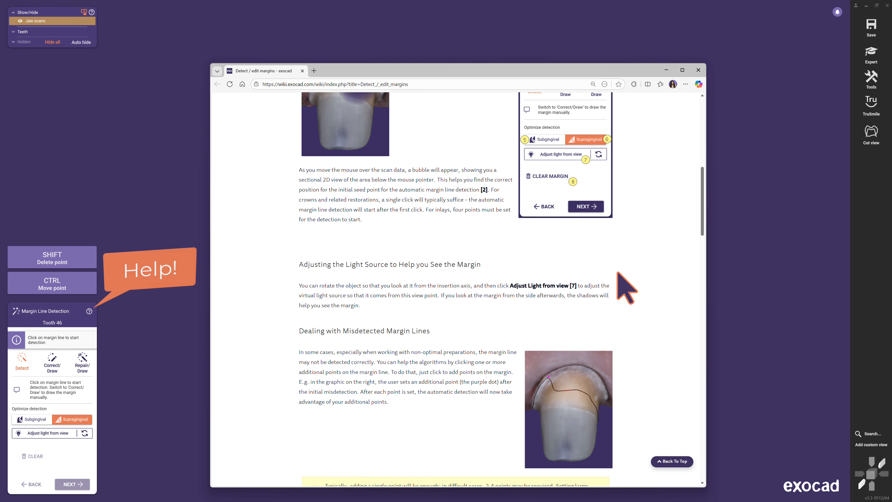
scroll(627, 287, "down", 13)
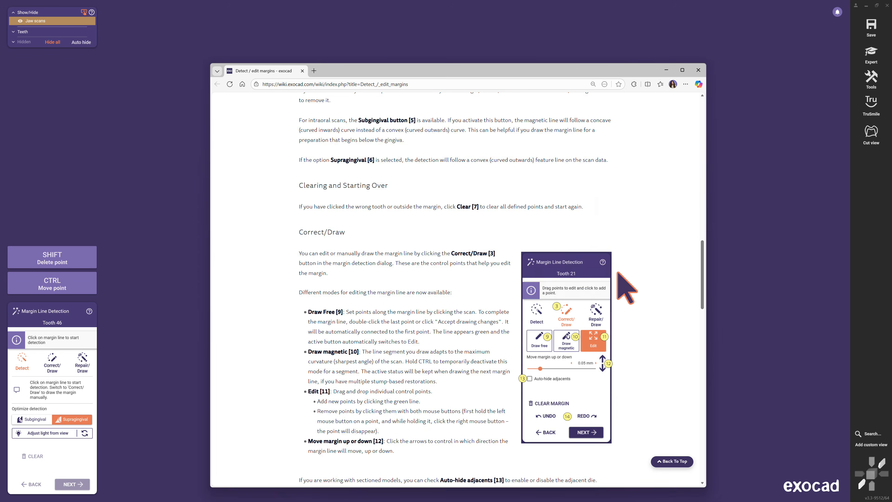
scroll(627, 286, "down", 9)
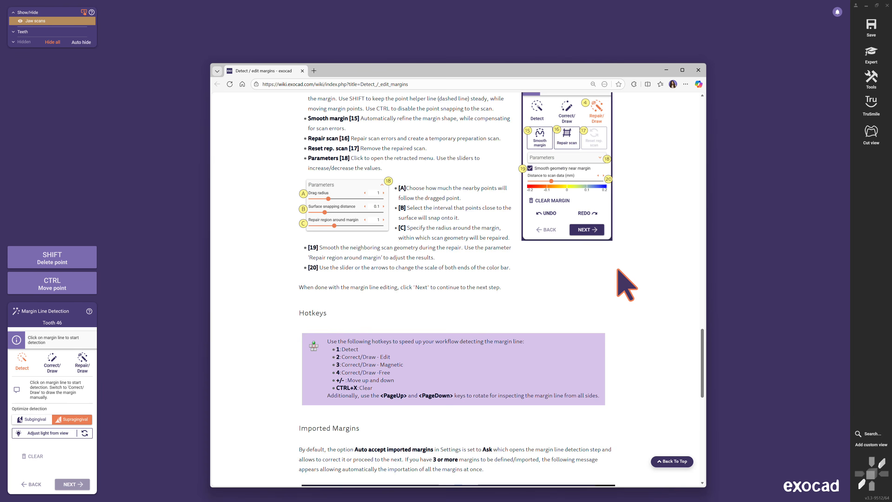
scroll(618, 270, "down", 6)
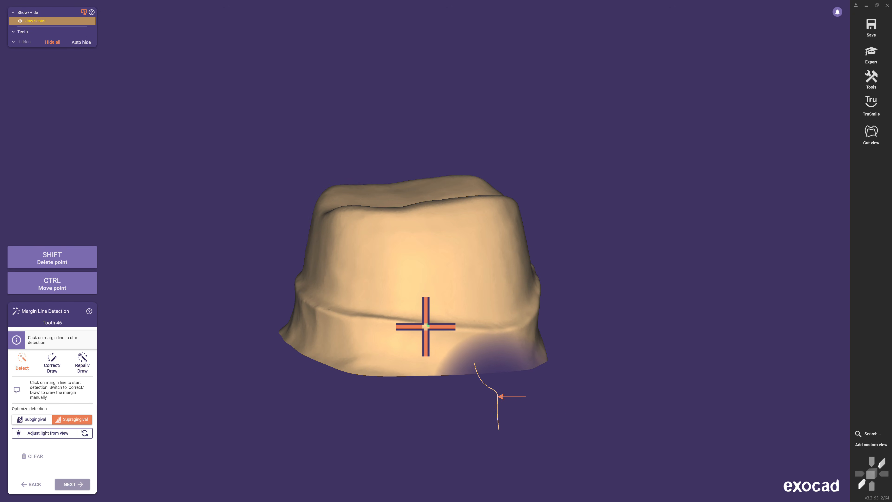
- Detect the margin line of tooth 46 by picking a point on the die's preparation edge
left_click(393, 324)
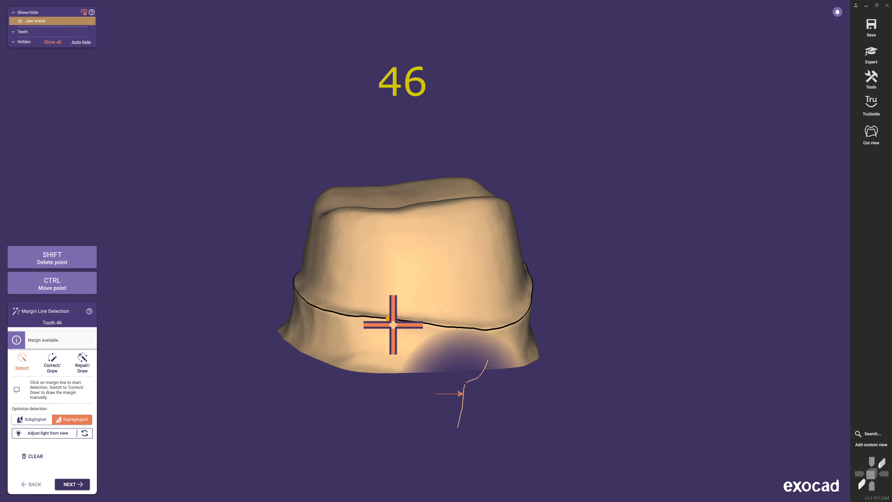
scroll(393, 324, "up", 2)
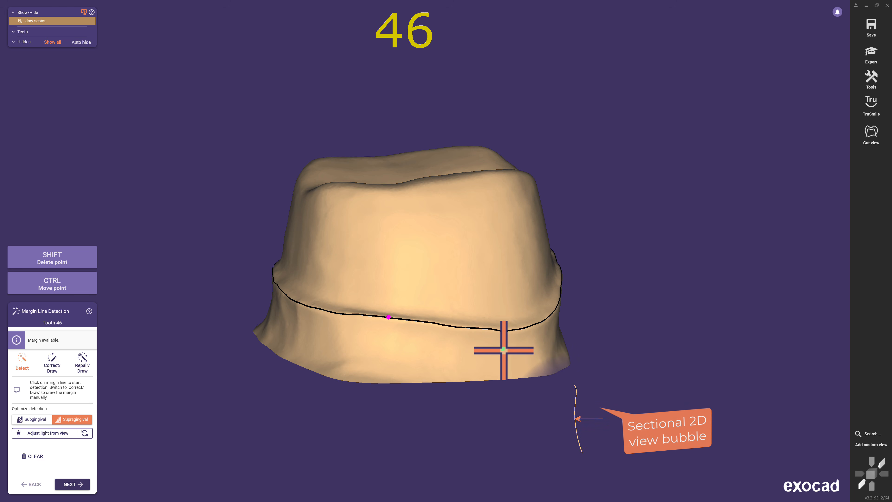
right_click_drag(517, 360, 319, 372)
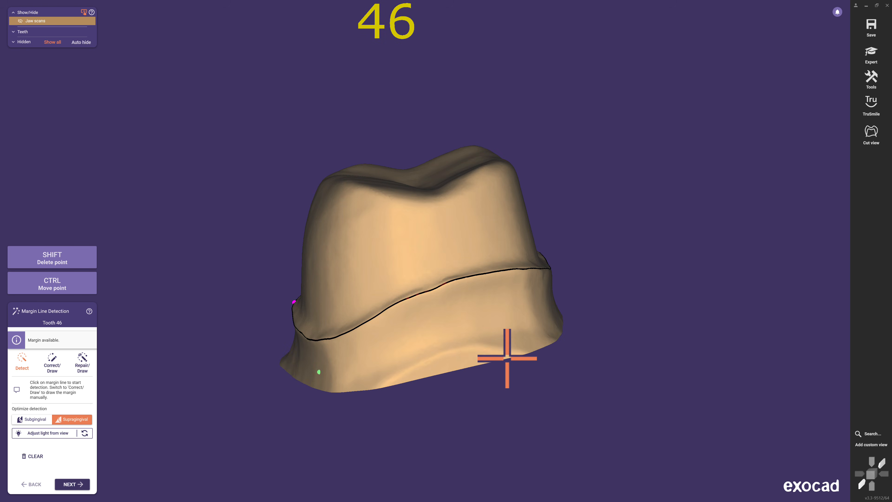
- Add extra points on the margin line to steer the detection, then delete the added point again
left_click(458, 349)
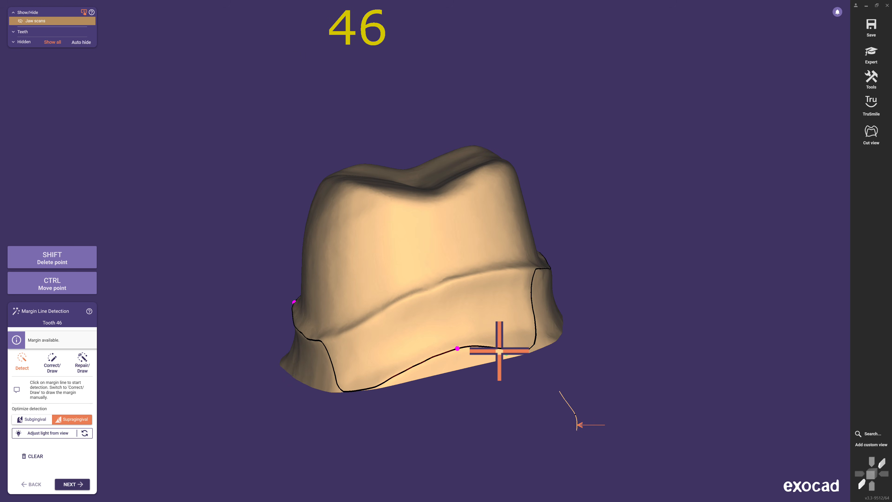
left_click(441, 286)
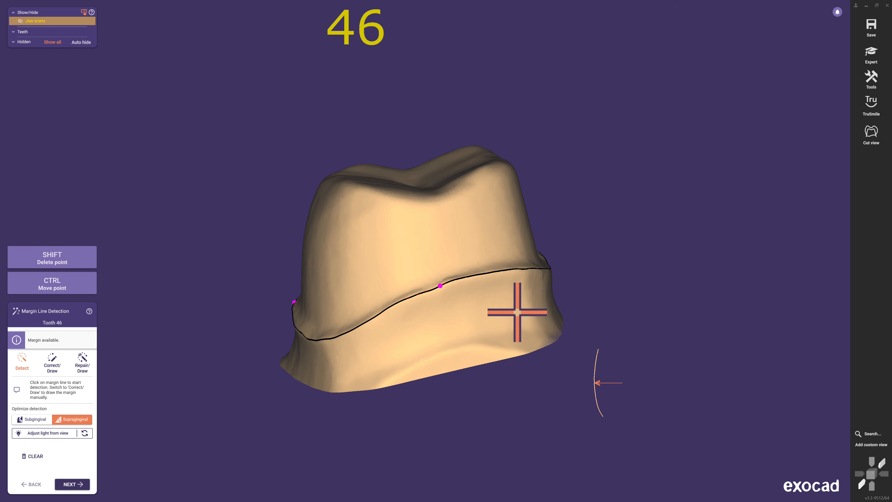
left_click(441, 285)
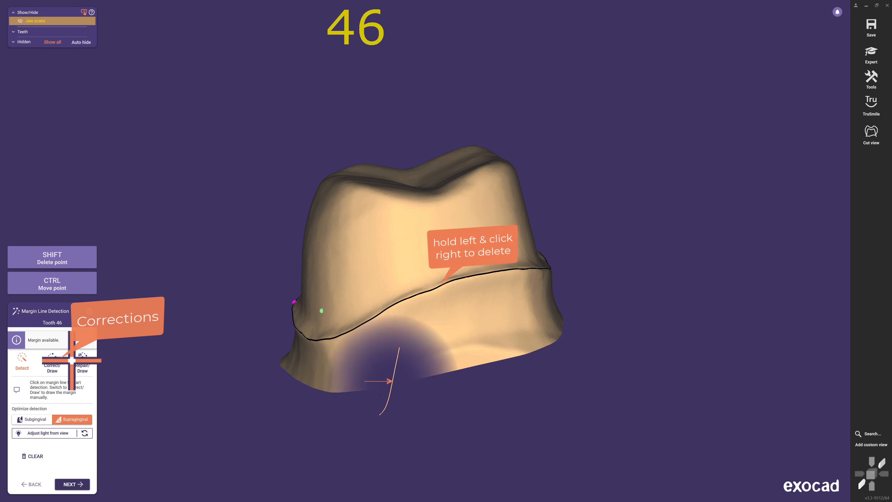
- Switch to Correct/Draw and drag margin control points to refine the line along the preparation edge
left_click(52, 360)
right_click_drag(473, 429, 525, 415)
scroll(525, 415, "up", 3)
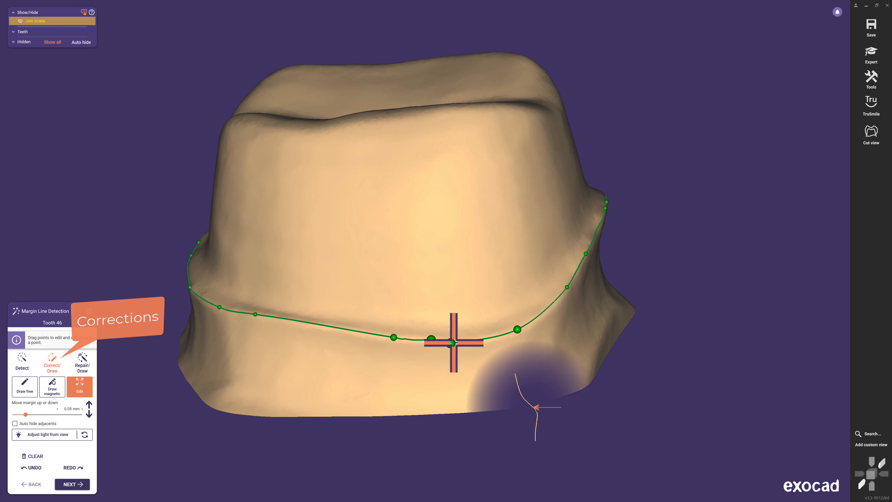
left_click_drag(474, 341, 479, 339)
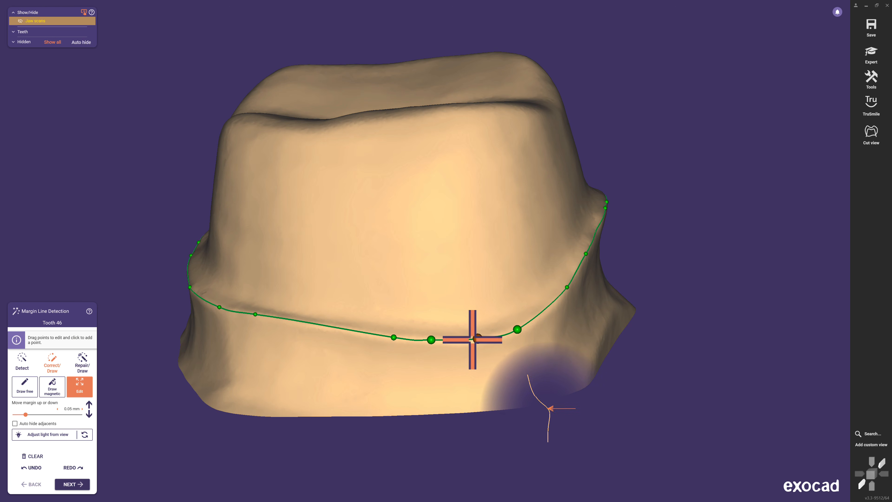
left_click_drag(393, 337, 336, 328)
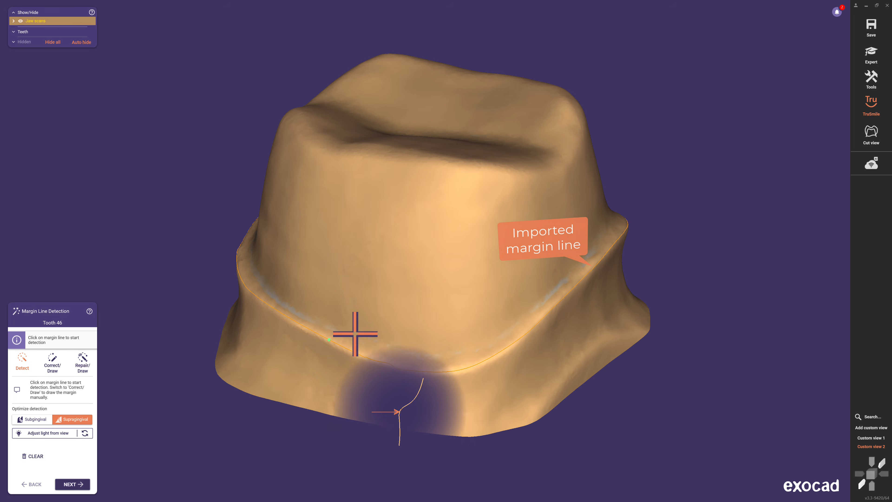
- Open the imported margin line in Correct/Draw mode and accept it to continue to Crown Bottoms
left_click(53, 366)
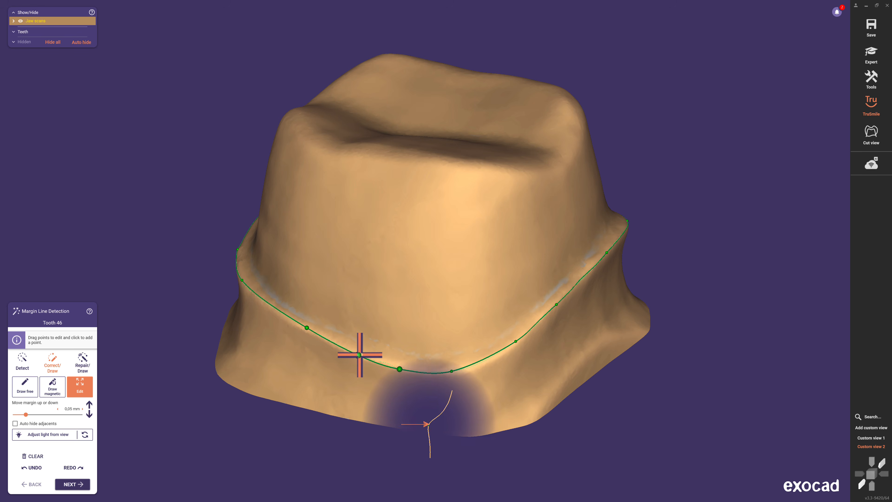
left_click(82, 484)
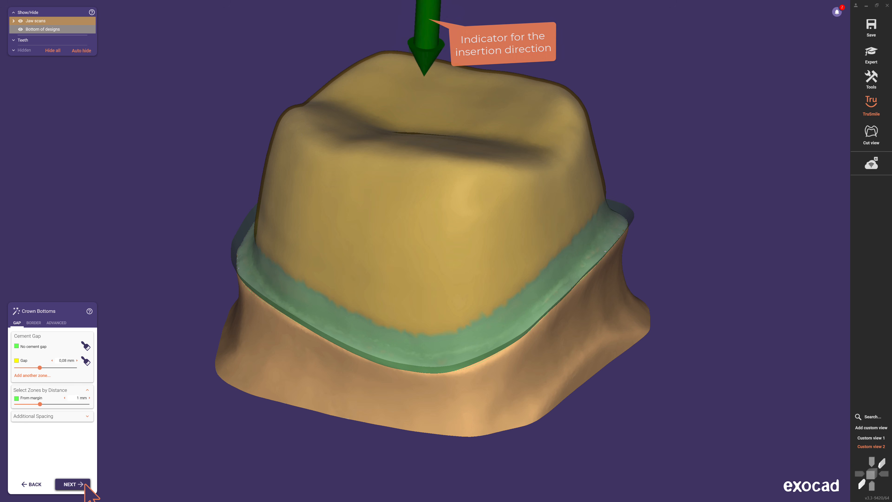
- Open Insertion Direction for tooth 46, set the insertion axis from the current view, and accept the crown bottoms
right_click(50, 169)
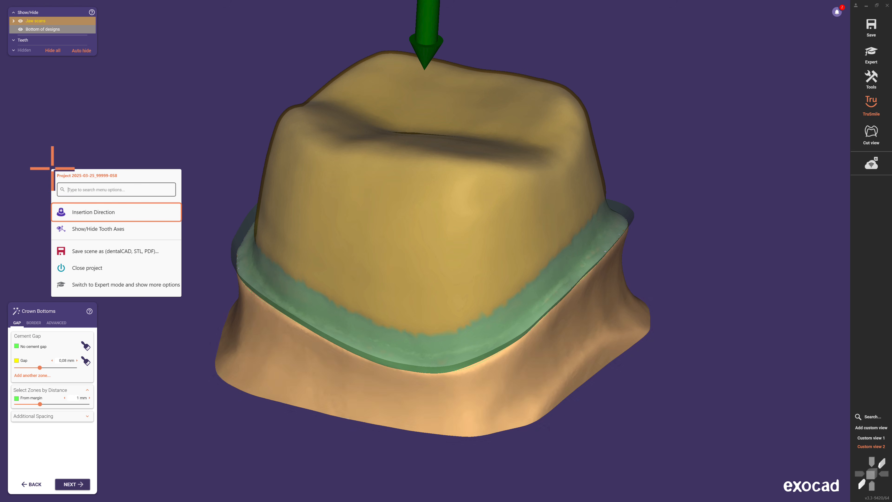
left_click(93, 211)
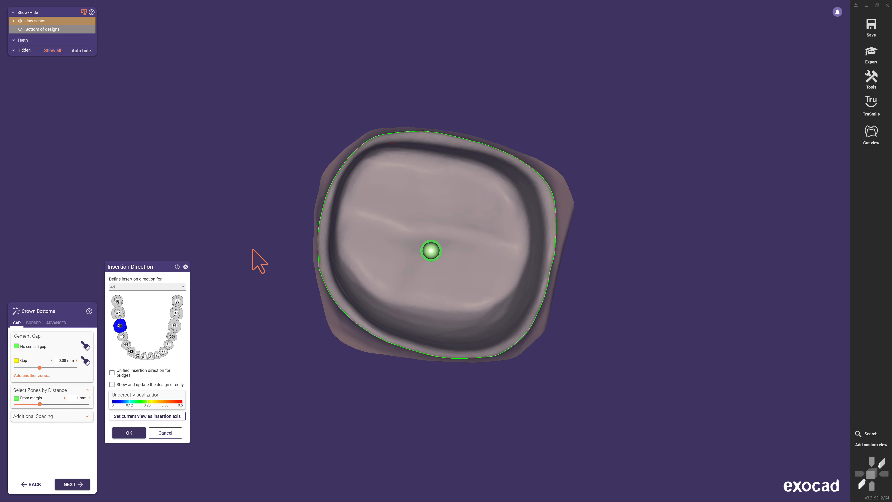
right_click_drag(445, 334, 445, 333)
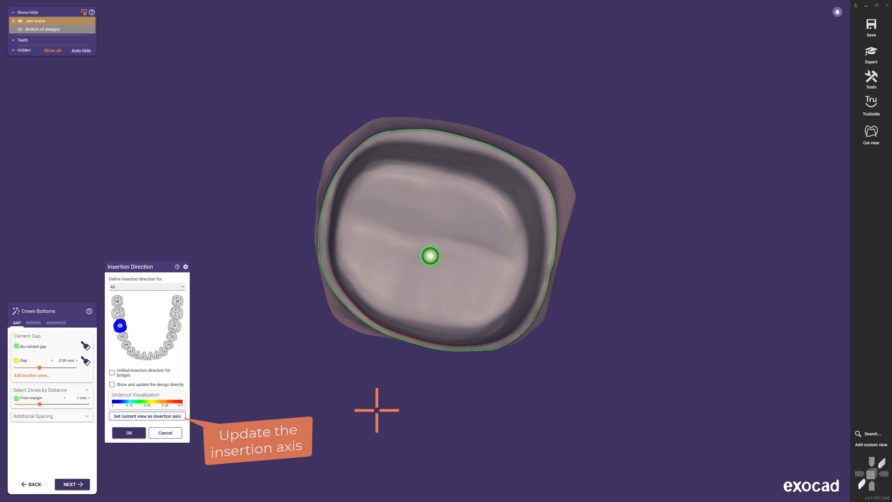
right_click_drag(398, 408, 399, 408)
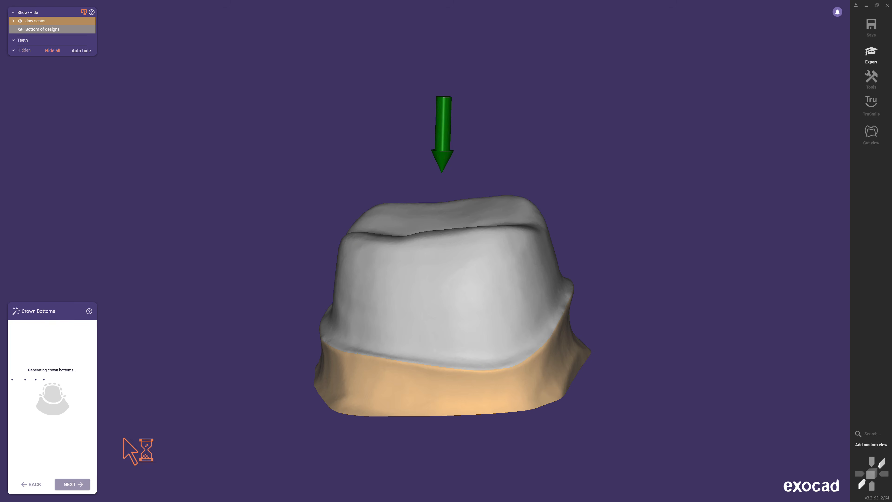
left_click(84, 483)
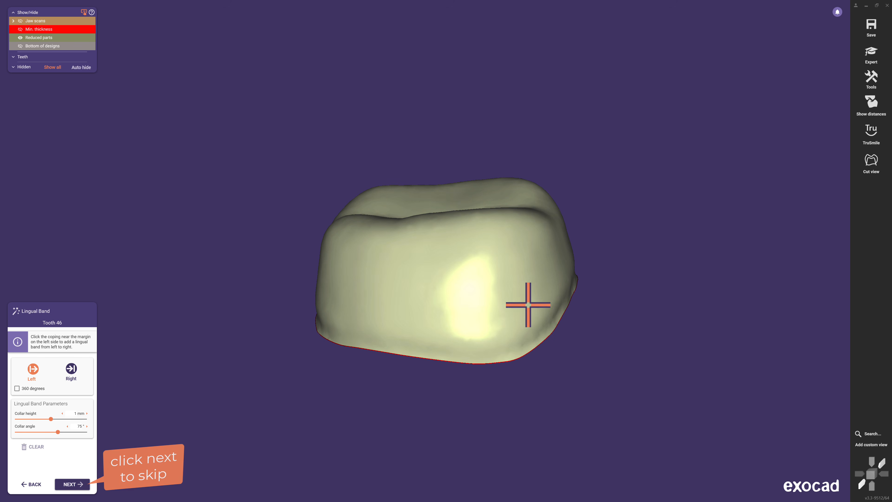
- Add a lingual band near the coping margin with collar height 1.55 mm and collar angle 68.95°, then continue
left_click(570, 285)
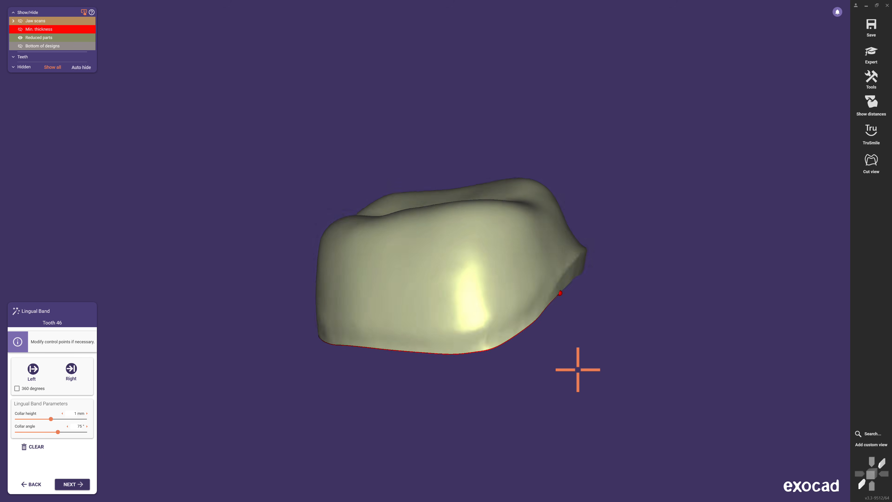
right_click_drag(578, 370, 63, 416)
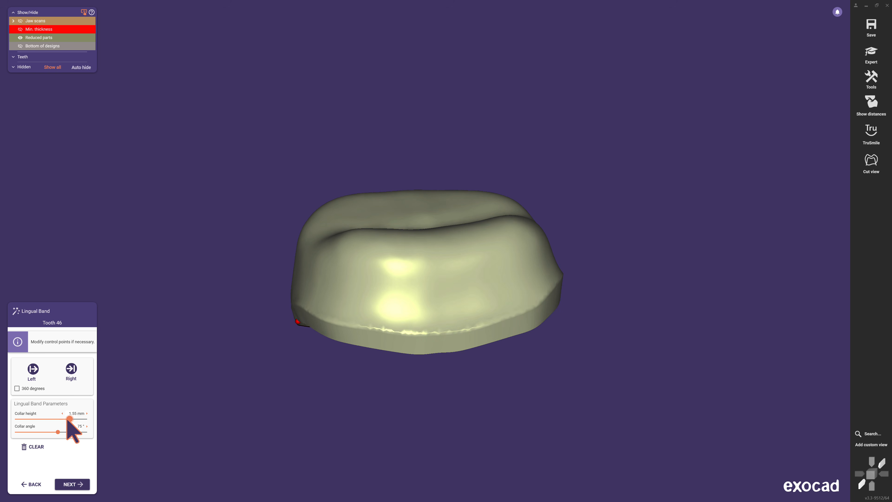
left_click_drag(66, 418, 67, 420)
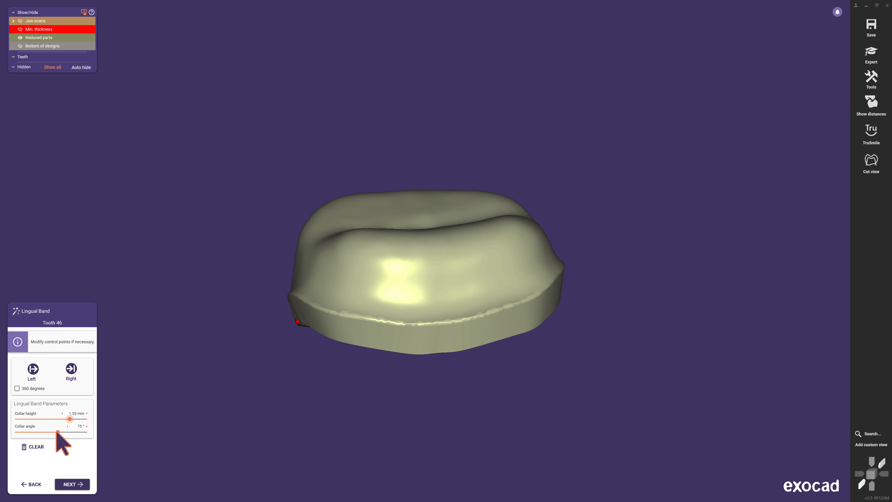
left_click_drag(48, 431, 46, 432)
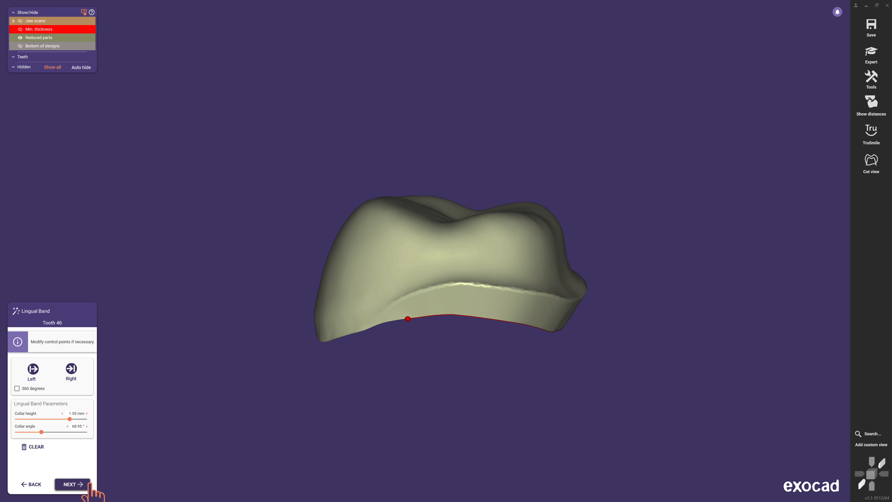
left_click(87, 484)
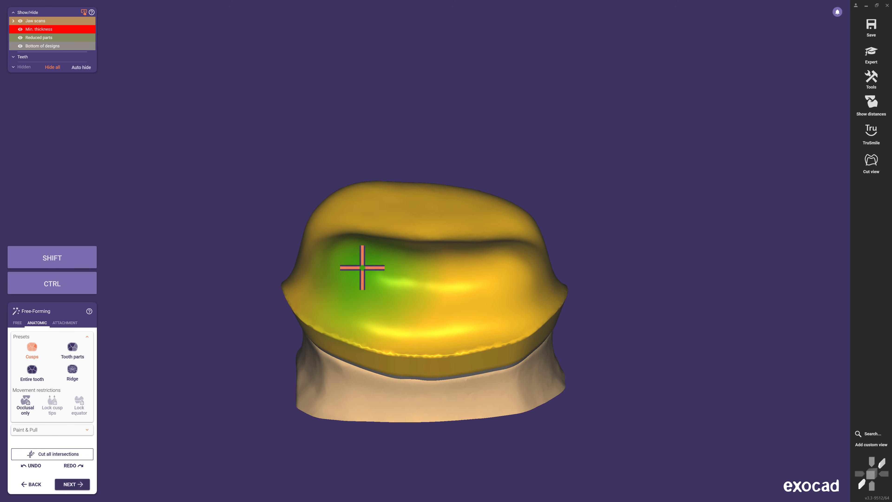
- Reshape the coping by dragging with the Cusps, Tooth parts and Entire tooth anatomic presets
left_click_drag(362, 267, 362, 259)
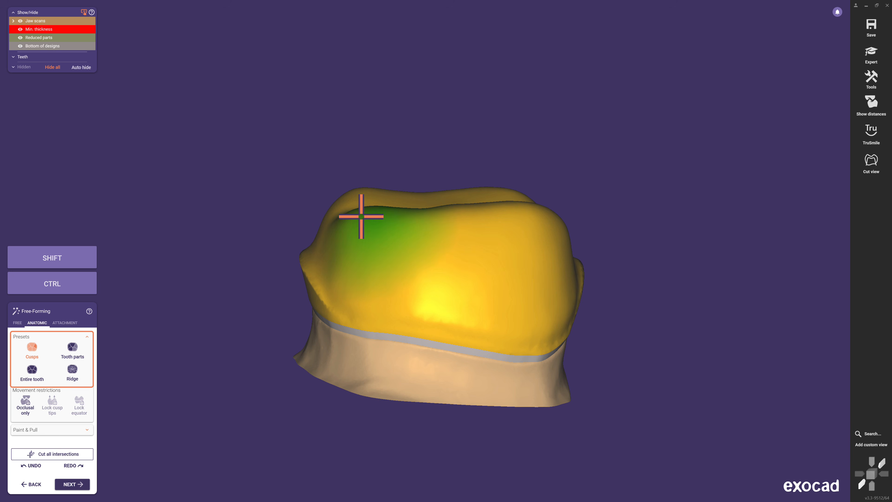
left_click(81, 357)
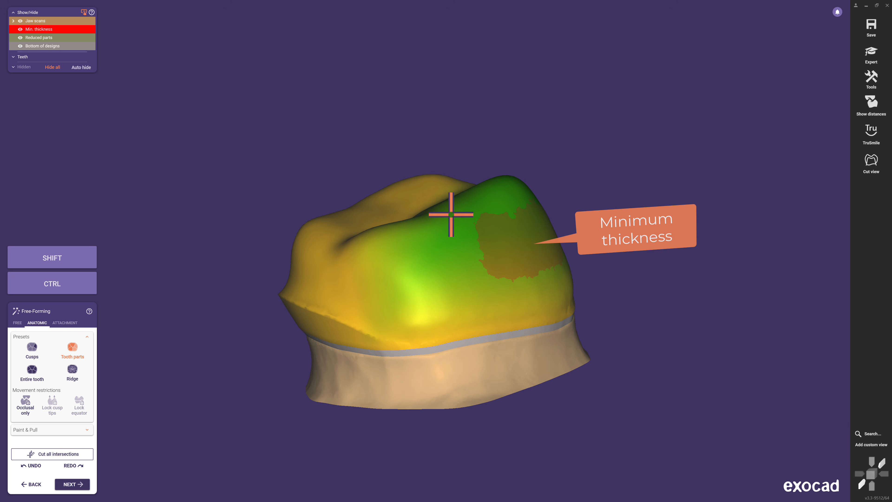
left_click(26, 380)
right_click_drag(330, 373, 412, 313)
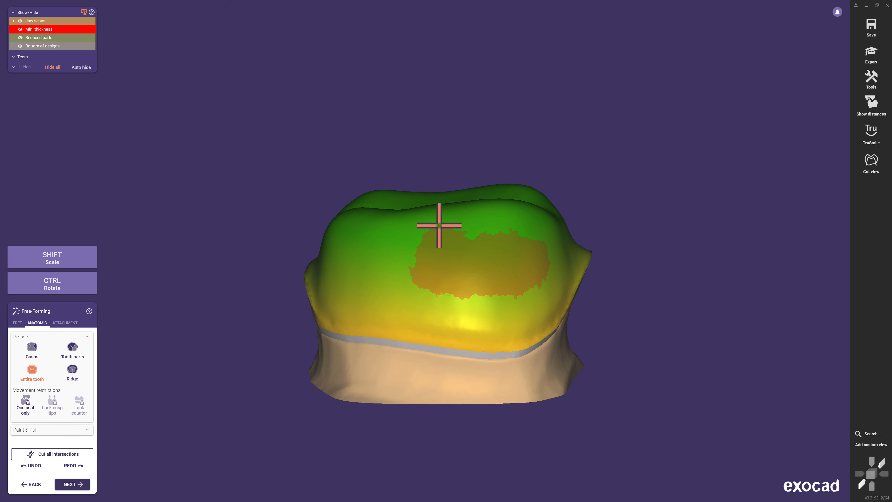
mouse_move(440, 225)
left_mouse_down()
mouse_move(435, 207)
mouse_move(440, 220)
left_mouse_up()
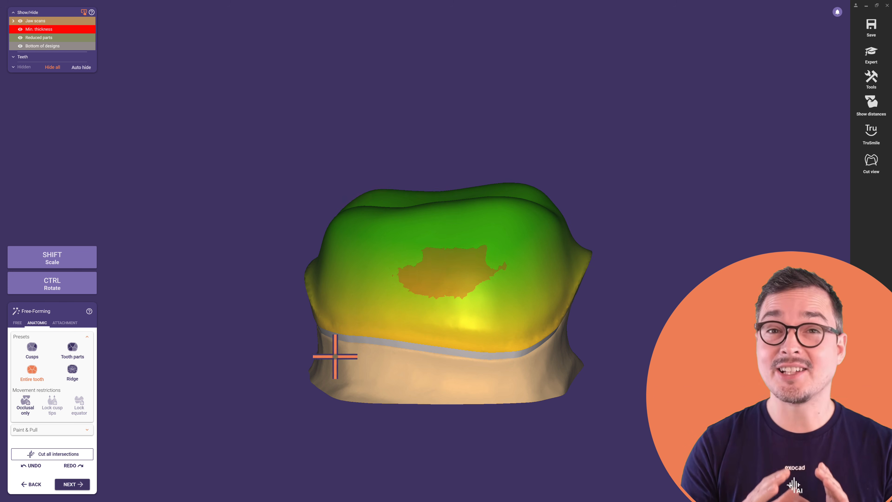
- Undo the last deformation and drag the coping's ridge with the Ridge preset
left_click(38, 468)
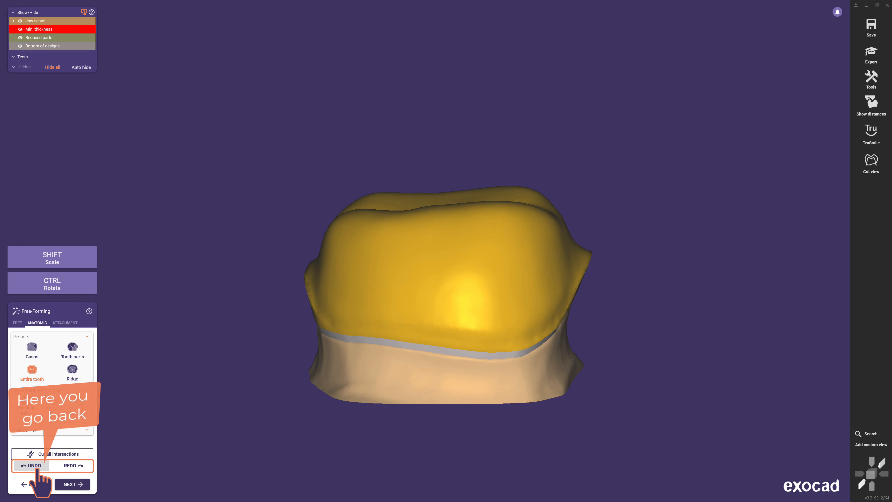
right_click_drag(120, 411, 105, 411)
left_click(74, 379)
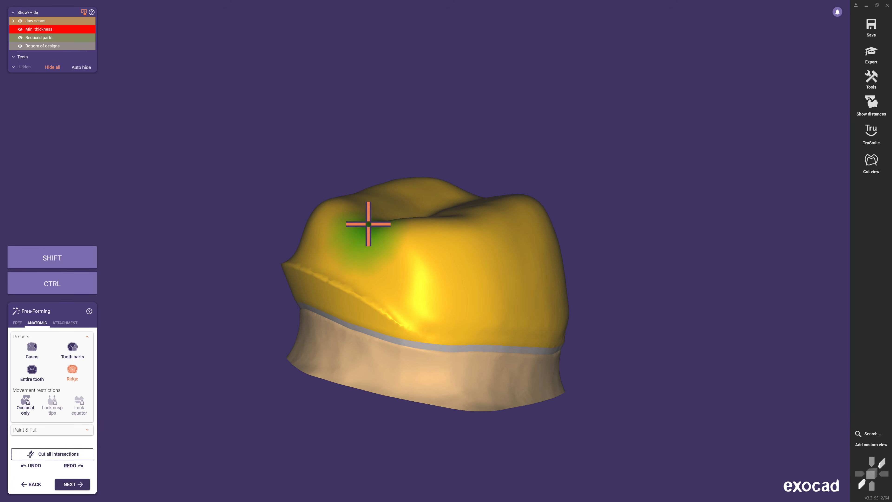
right_click_drag(374, 232, 133, 312)
- Add material to the coping surface with the free-forming Add/Remove brush
left_click(18, 323)
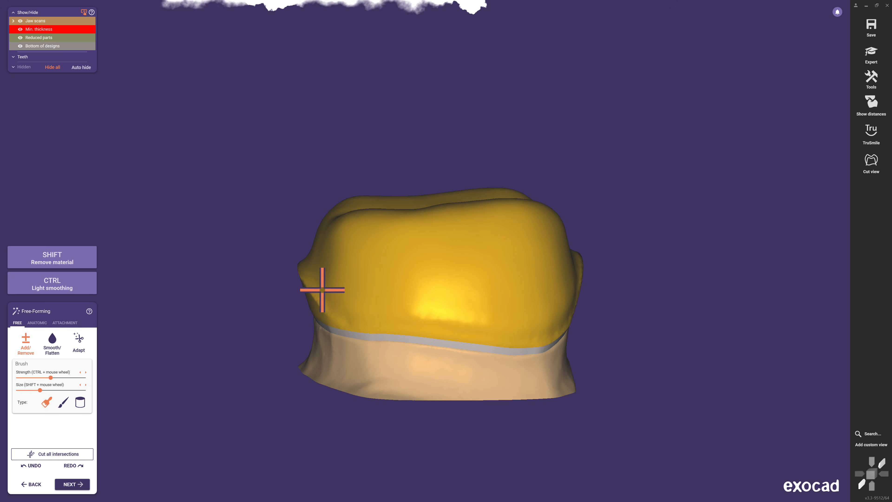
mouse_move(370, 262)
left_mouse_down()
mouse_move(363, 251)
mouse_move(383, 233)
mouse_move(399, 259)
mouse_move(364, 227)
mouse_move(371, 214)
mouse_move(442, 239)
mouse_move(503, 229)
mouse_move(508, 220)
mouse_move(474, 211)
mouse_move(513, 216)
left_mouse_up()
- Smooth the coping's occlusal surface with the Smooth/Flatten brush
left_click(52, 340)
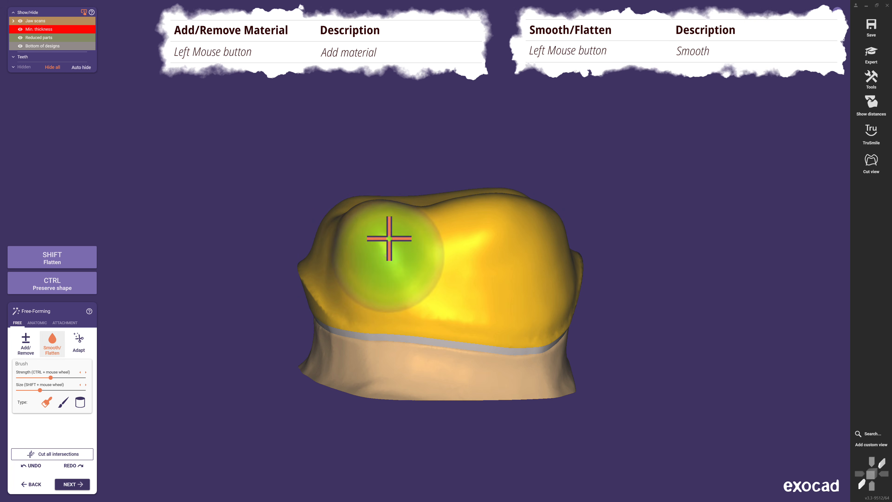
mouse_move(365, 216)
left_mouse_down()
mouse_move(390, 220)
mouse_move(375, 262)
mouse_move(442, 199)
mouse_move(461, 217)
mouse_move(509, 205)
mouse_move(521, 239)
mouse_move(375, 247)
mouse_move(416, 236)
left_mouse_up()
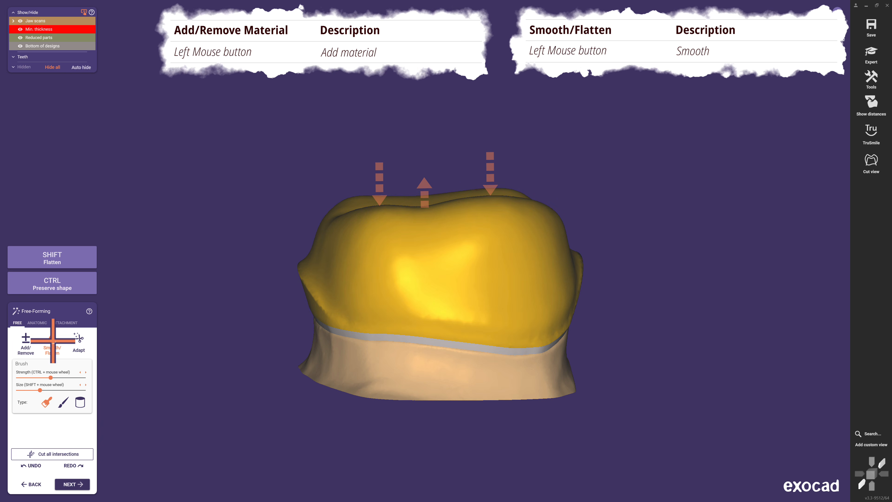
- Add material to the coping with the Add/Remove brush and remove material from its side
left_click(25, 340)
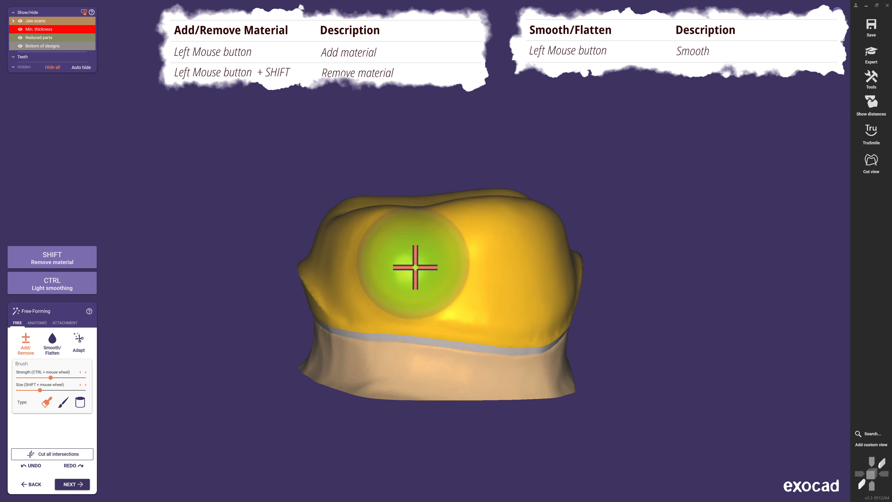
right_click_drag(415, 267, 468, 266)
scroll(508, 267, "down", 1, "shift")
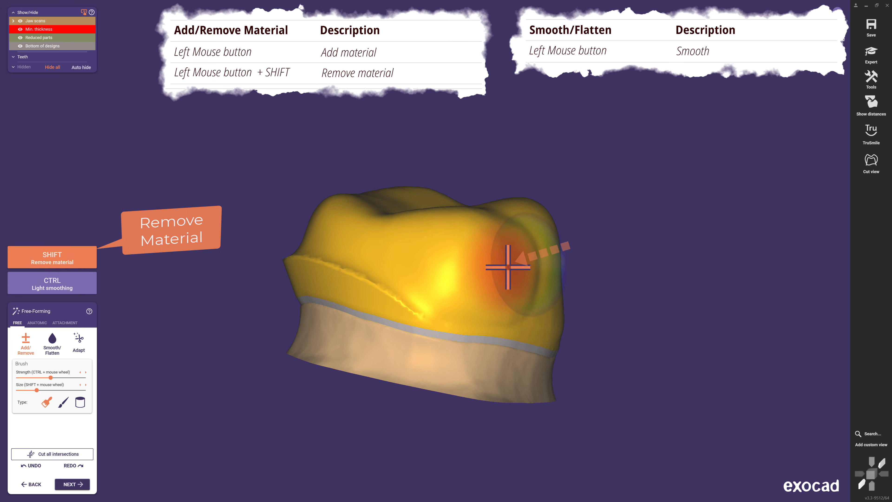
left_click(505, 267, "shift")
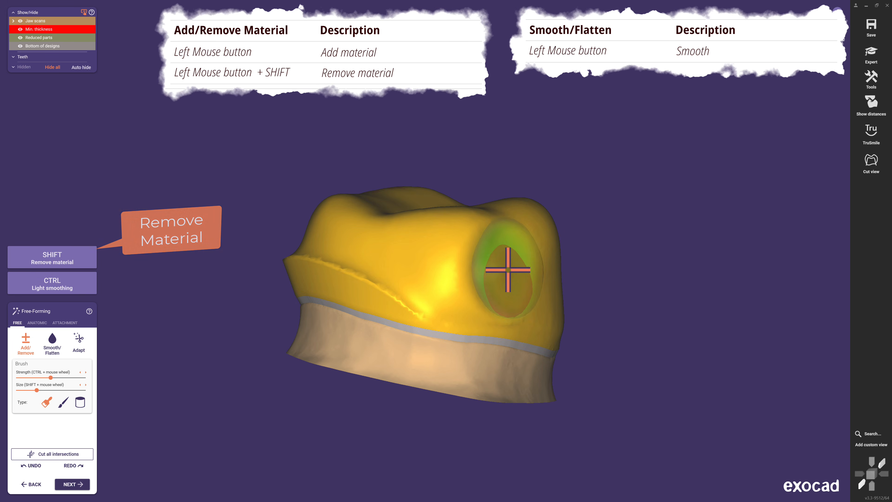
right_click_drag(528, 285, 528, 285)
scroll(449, 278, "up", 2, "shift")
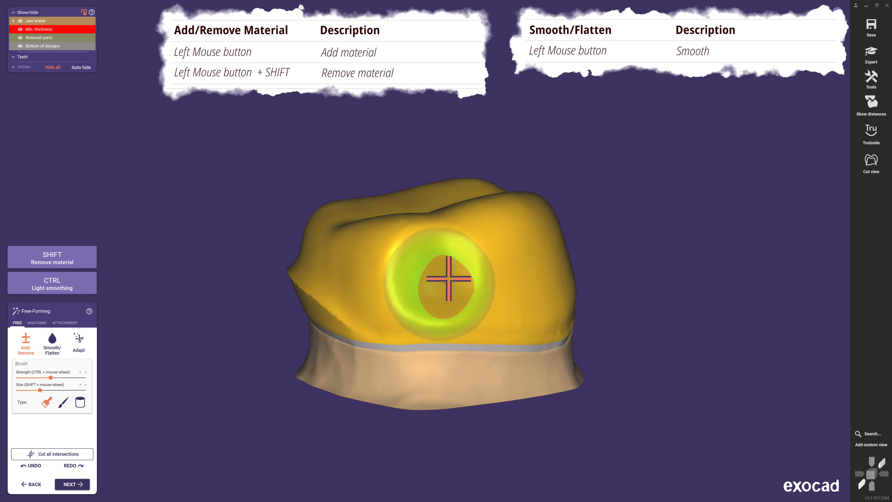
left_click(451, 280)
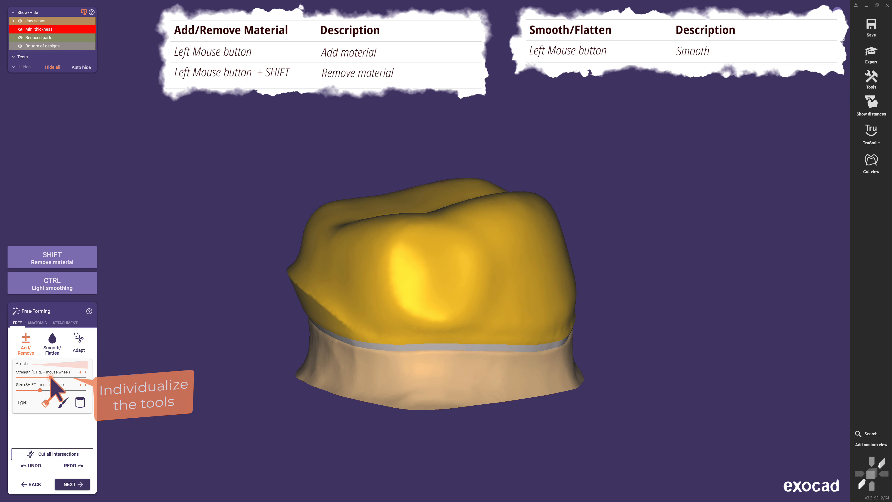
- Adjust the Add/Remove brush strength and size sliders, testing a stroke on the coping
left_click_drag(50, 377, 68, 377)
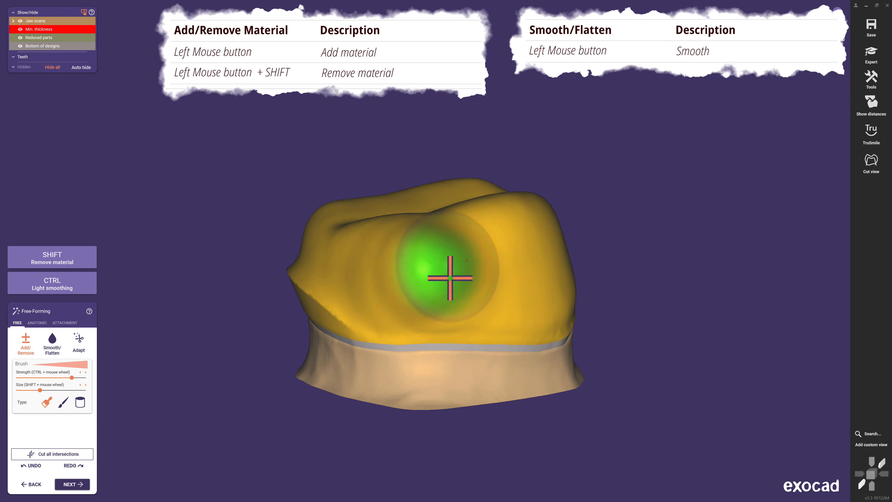
right_click_drag(481, 327, 462, 325)
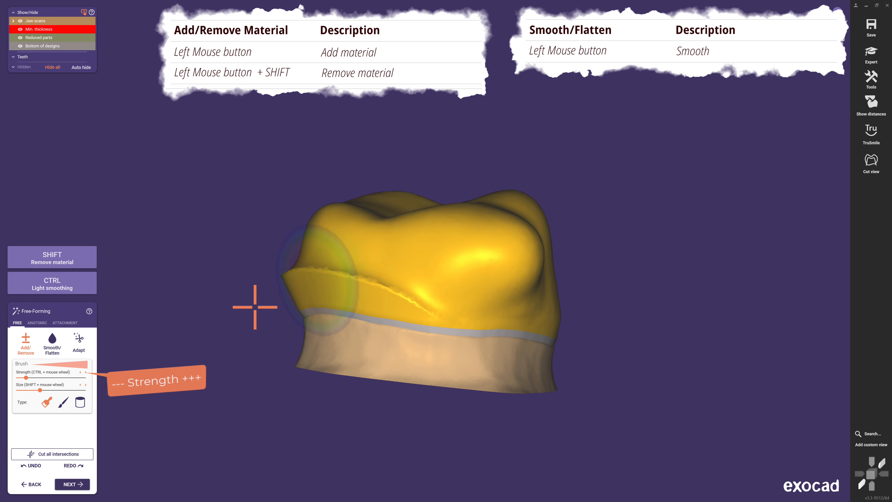
left_click_drag(40, 389, 81, 390)
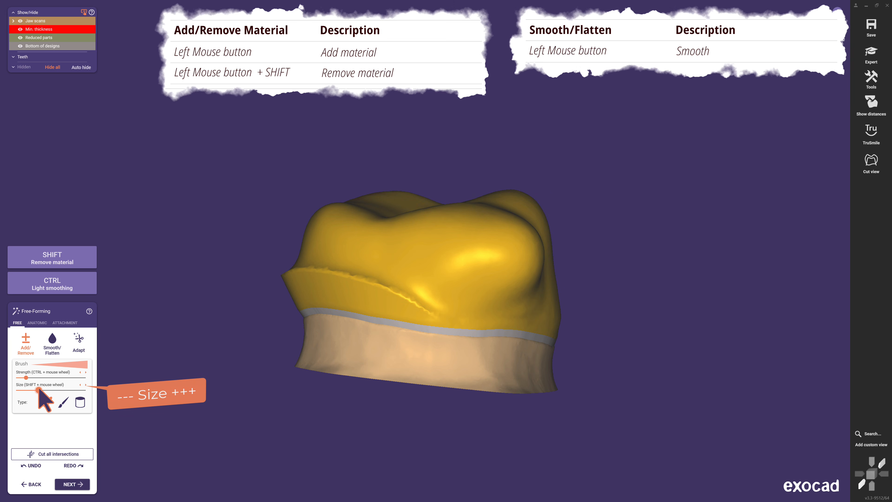
key("shift")
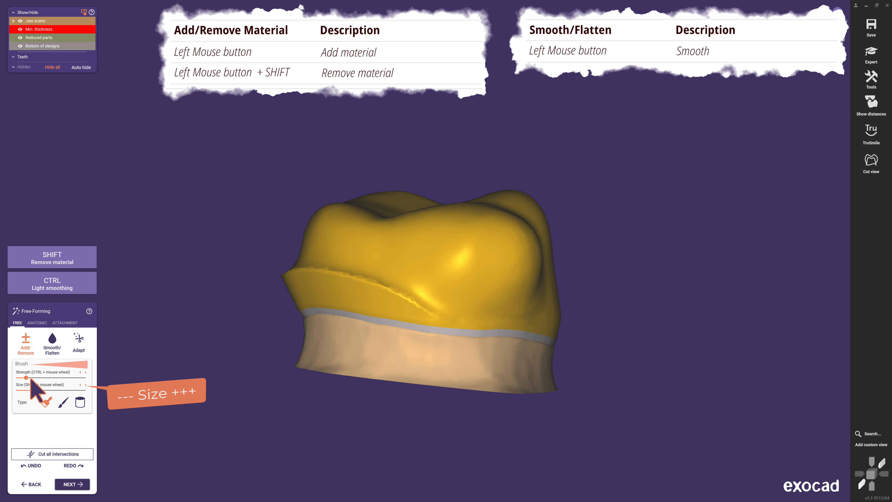
left_click_drag(27, 378, 64, 377)
key("shift")
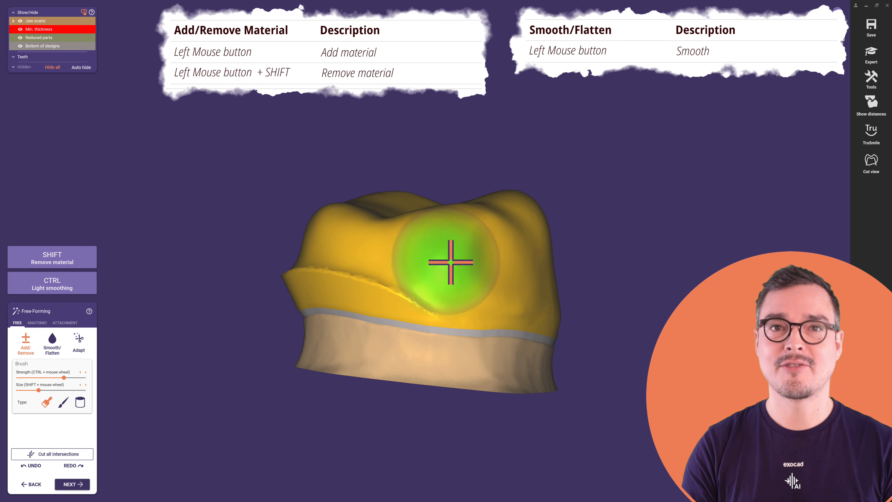
- Change the brush strength and size with the mouse wheel and add material to the coping's side
scroll(474, 262, "down", 3, "ctrl")
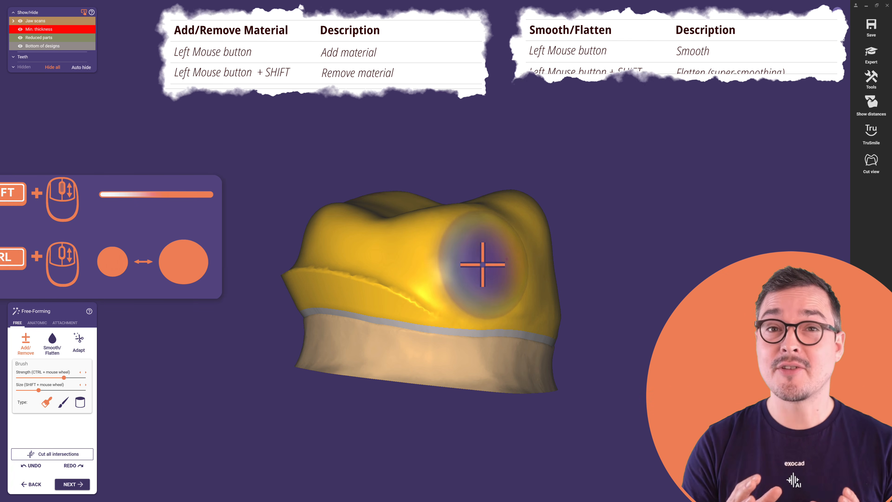
scroll(483, 264, "up", 6, "ctrl")
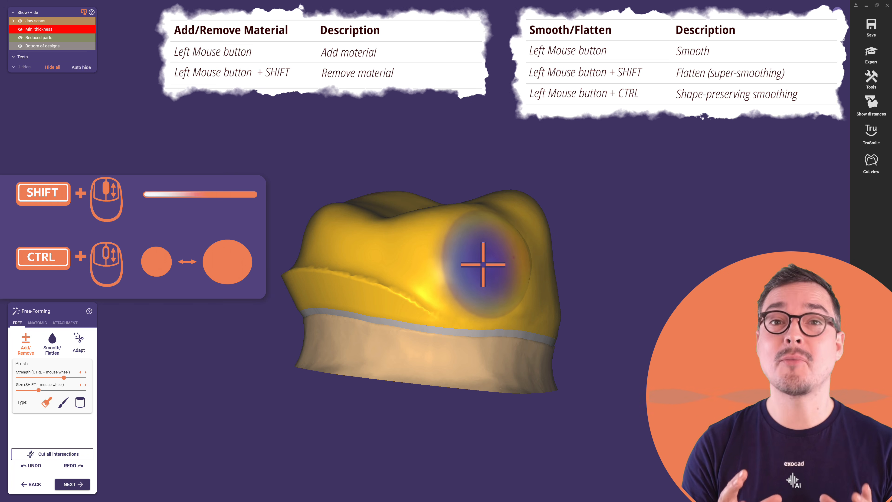
scroll(482, 264, "down", 8, "ctrl")
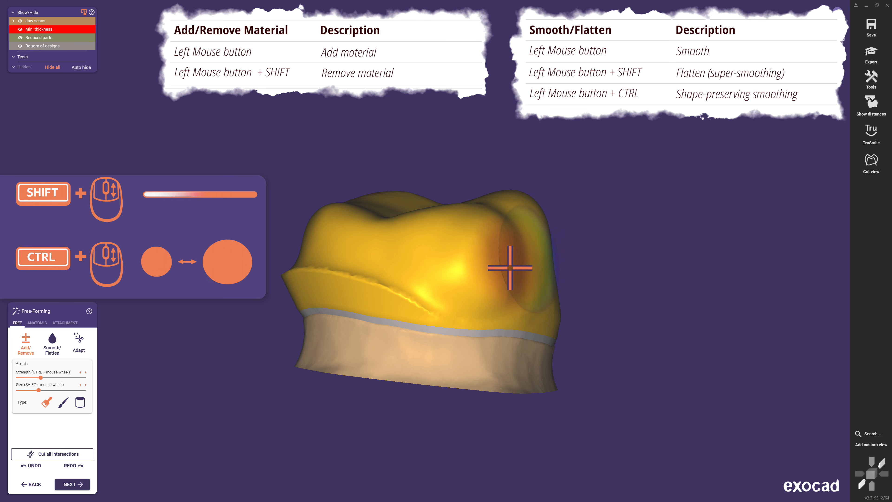
right_click_drag(460, 261, 463, 263)
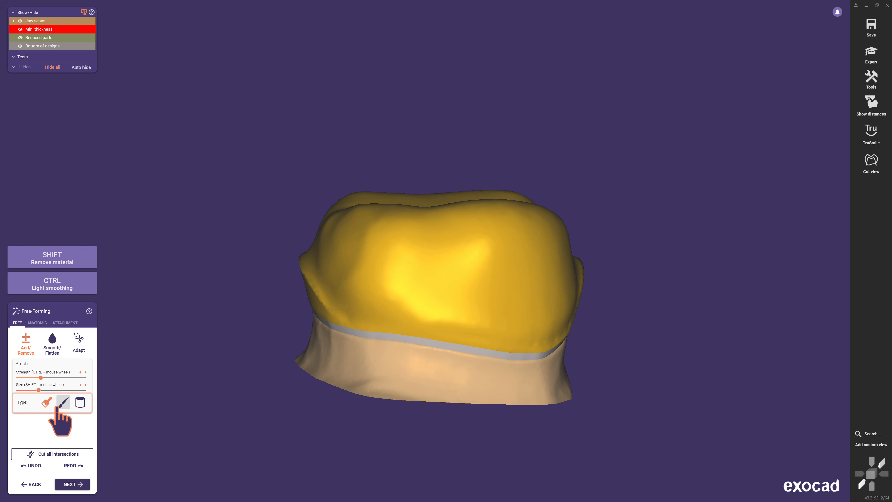
- Switch the brush type to the knife and carve a vertical groove down the coping's middle
left_click(63, 402)
key("shift")
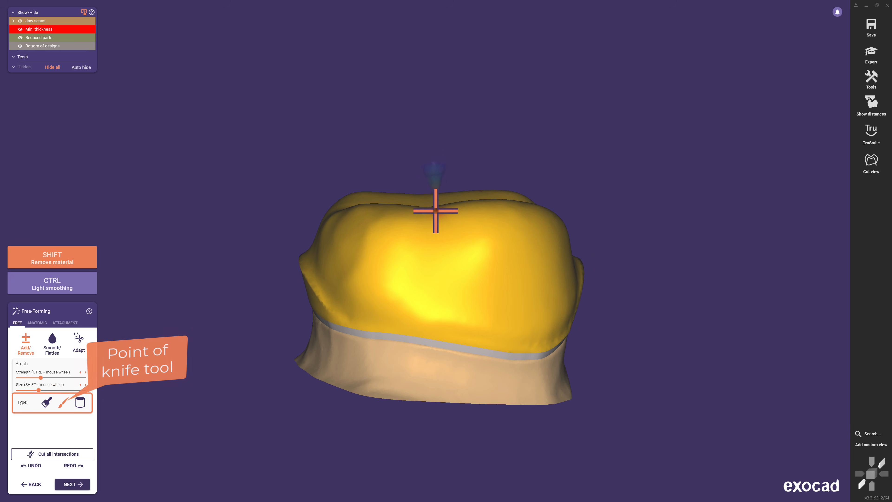
left_click_drag(433, 254, 435, 296, "shift")
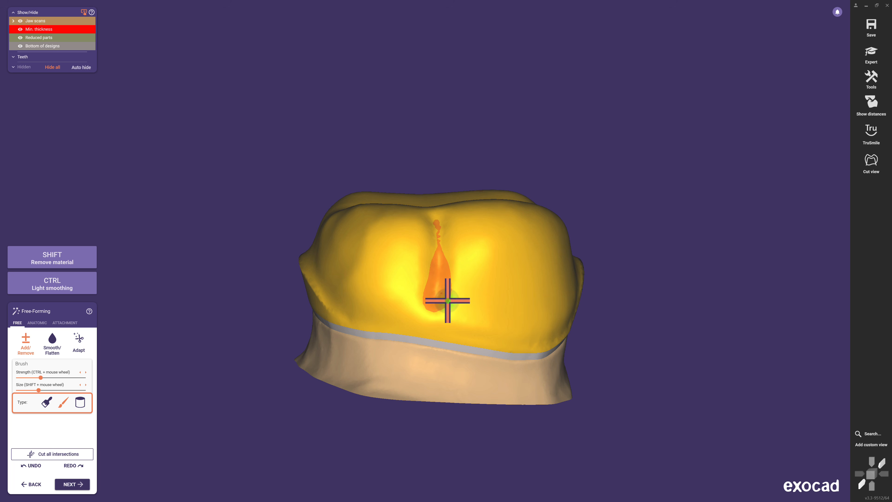
left_click_drag(429, 240, 424, 308)
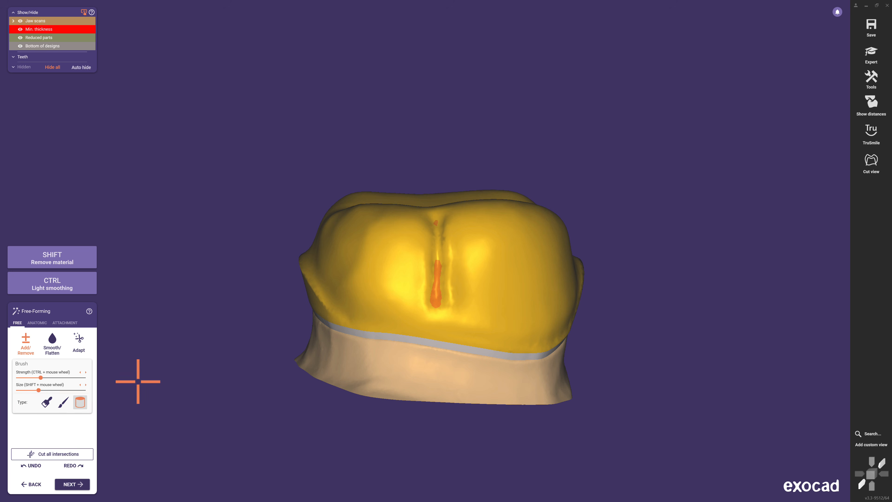
- Stamp material onto the coping with the cylinder brush type and undo the last stamp
key("shift")
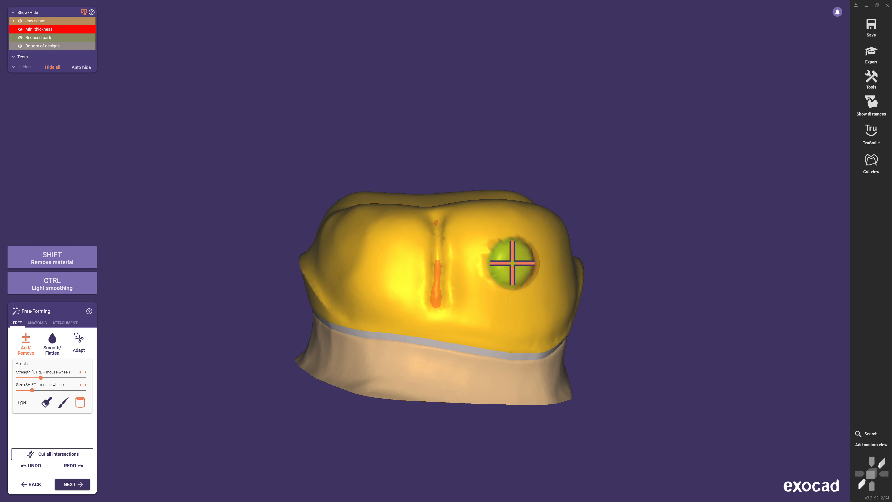
right_click_drag(512, 262, 538, 312)
key("shift")
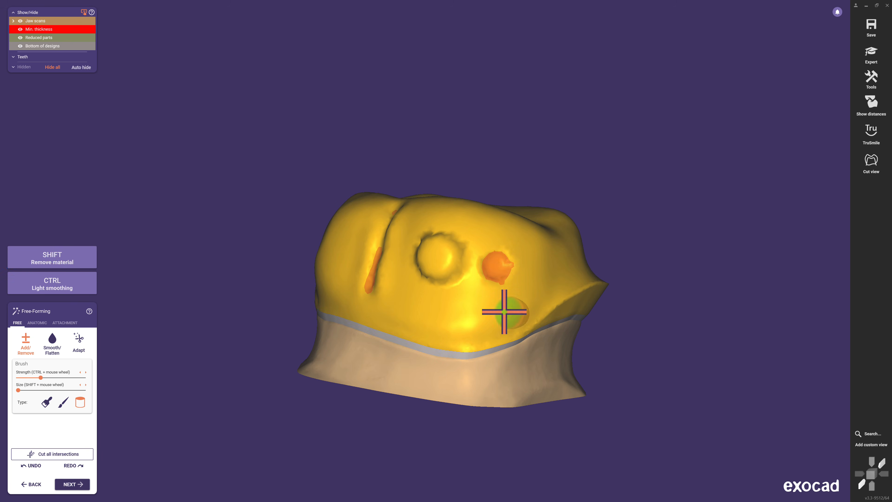
right_click_drag(504, 311, 503, 312)
key("ctrl+z")
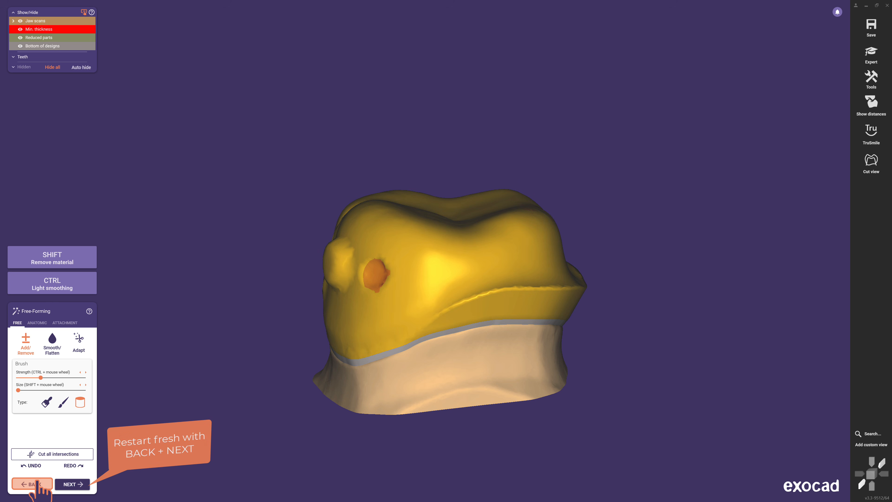
- Reset free-forming by stepping back to Lingual Band and forward again, then proceed to merge and save the restoration
left_click(20, 486)
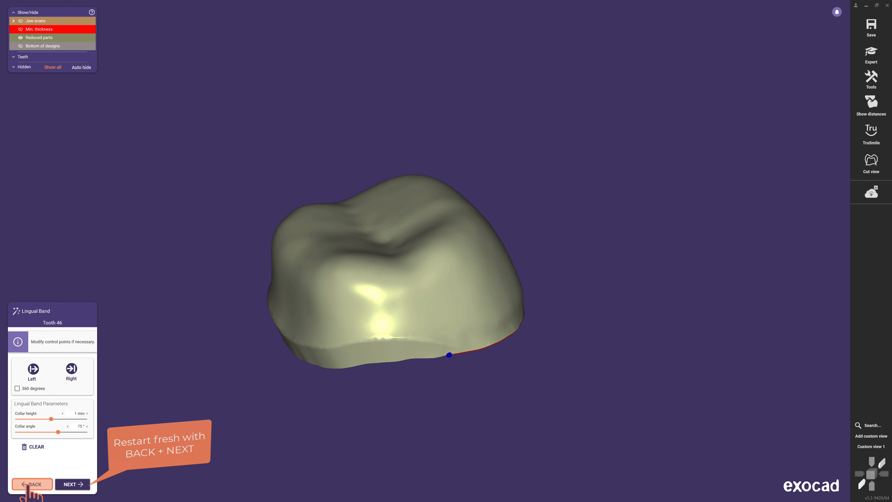
left_click(87, 485)
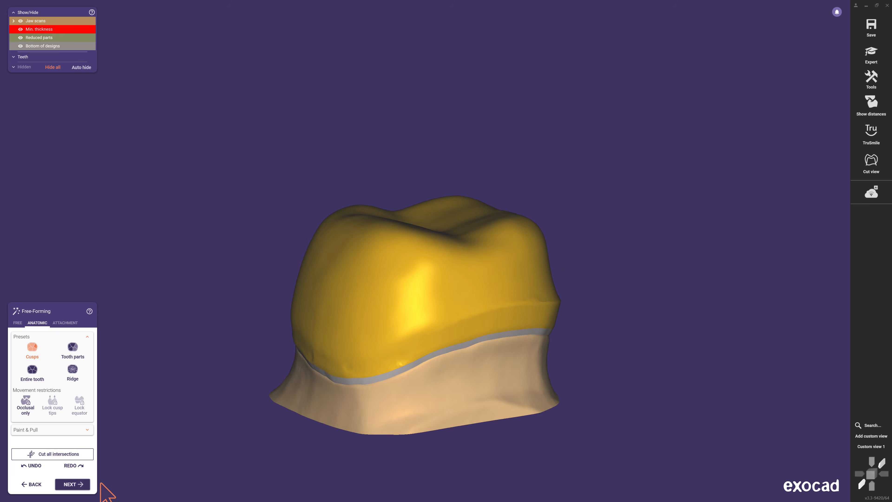
left_click(87, 487)
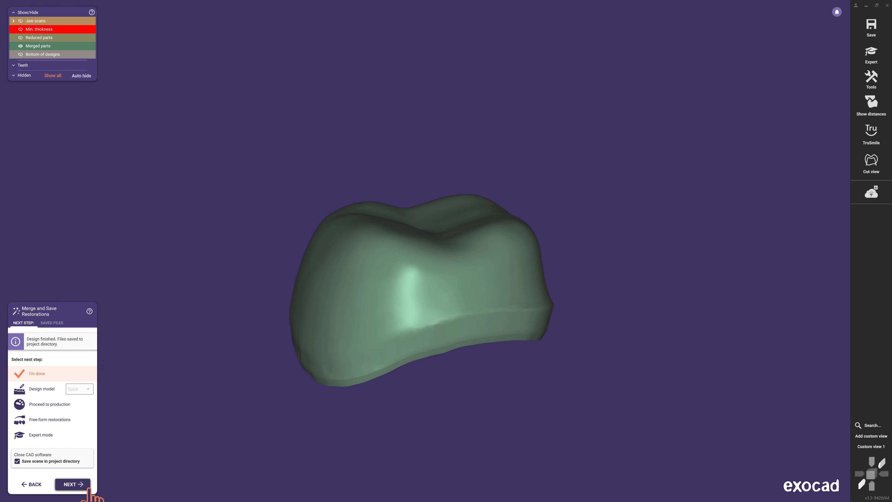